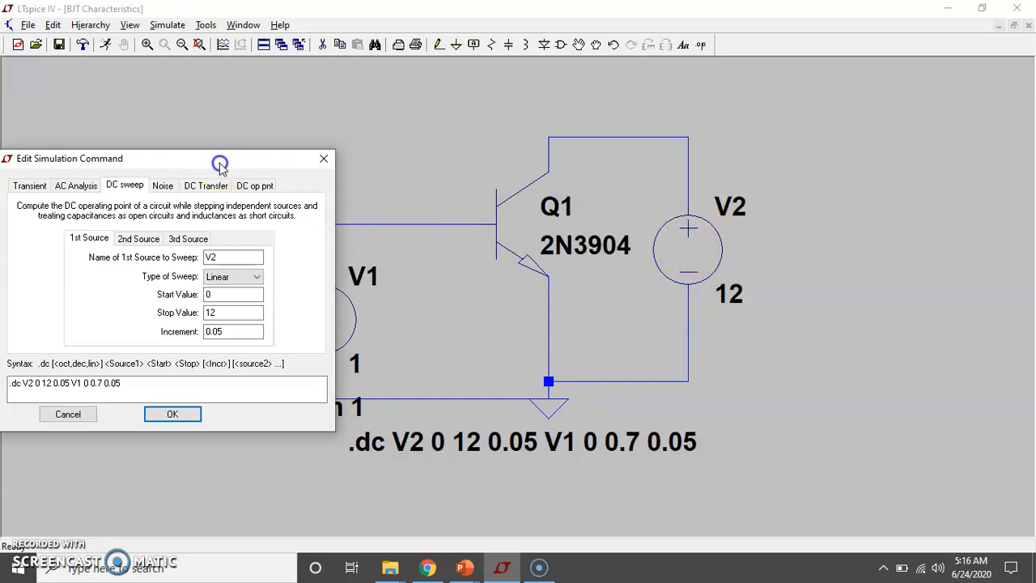
Review the DC sweep settings of the first source V2 and second source V1, and accept the simulation command
drag(220, 164, 182, 161)
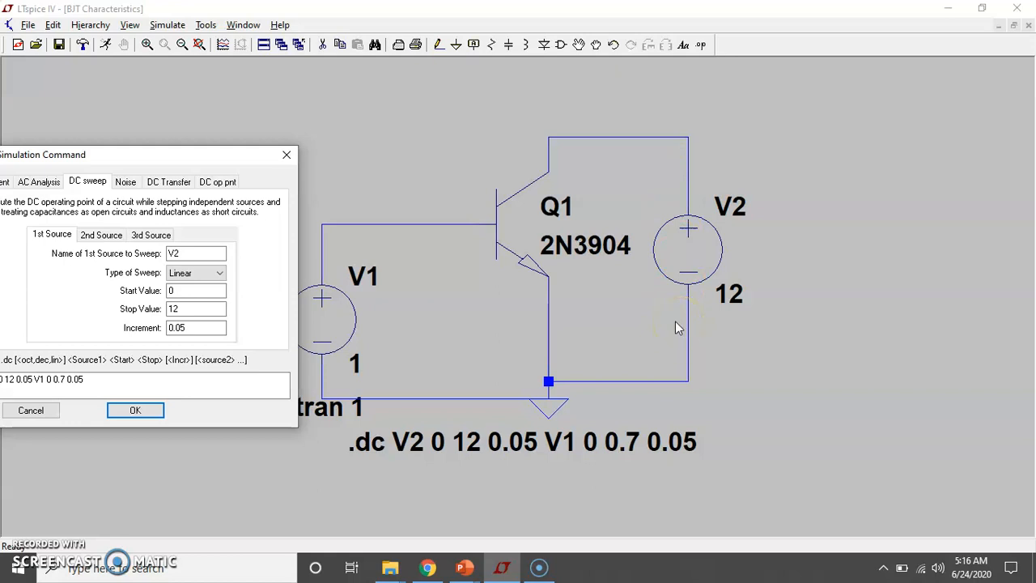
drag(185, 161, 260, 145)
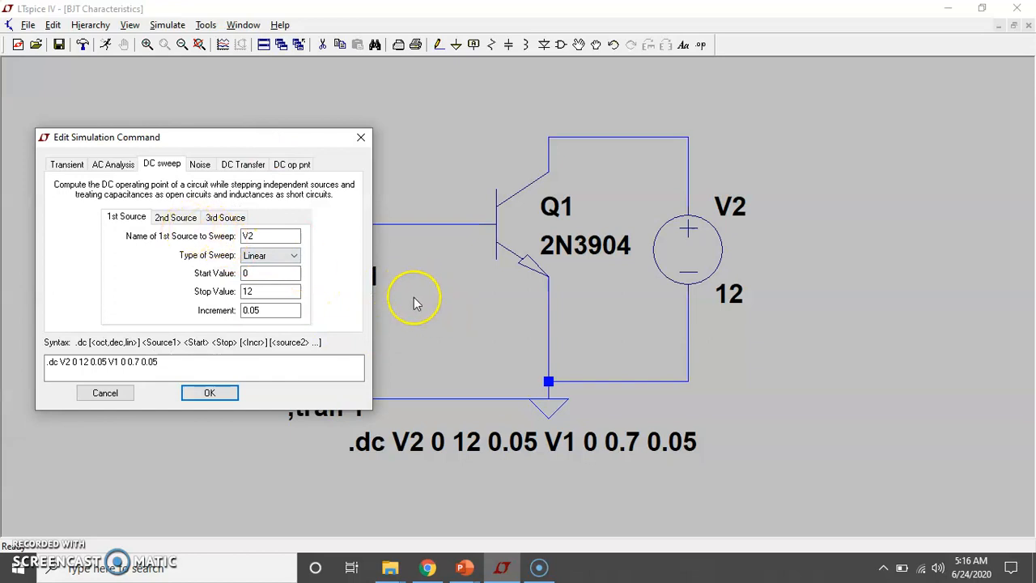
drag(297, 143, 233, 168)
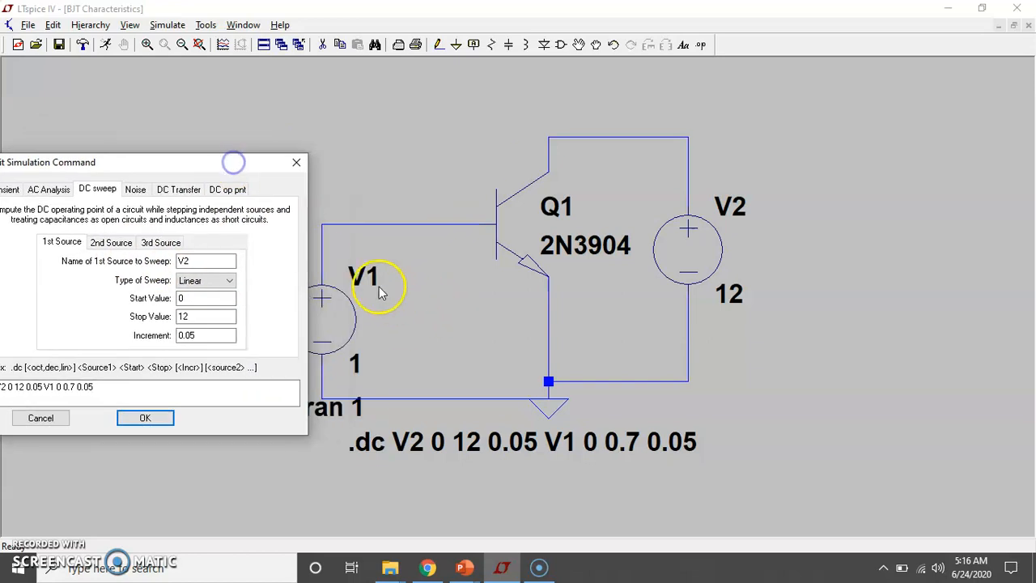
click(118, 245)
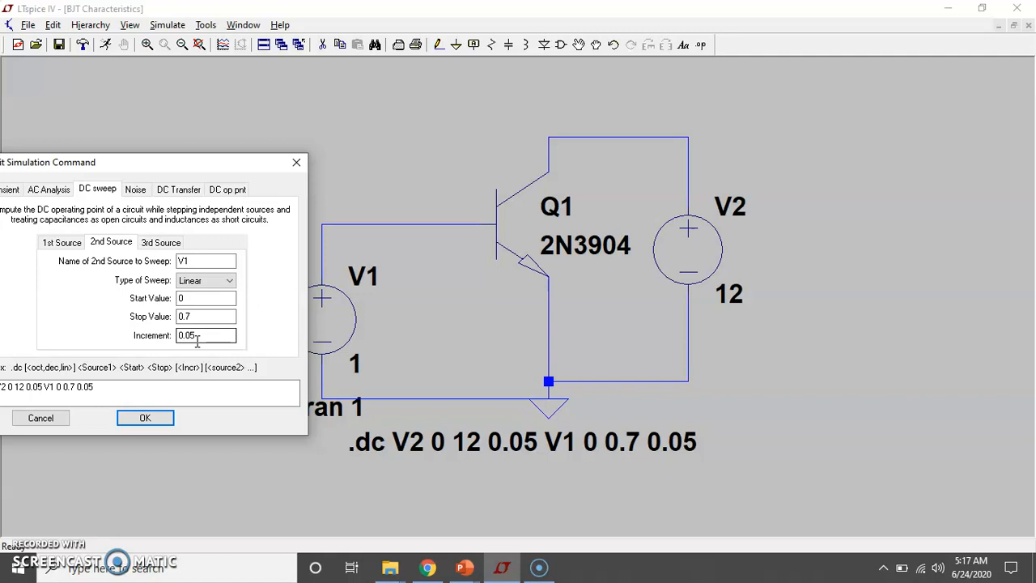
click(183, 318)
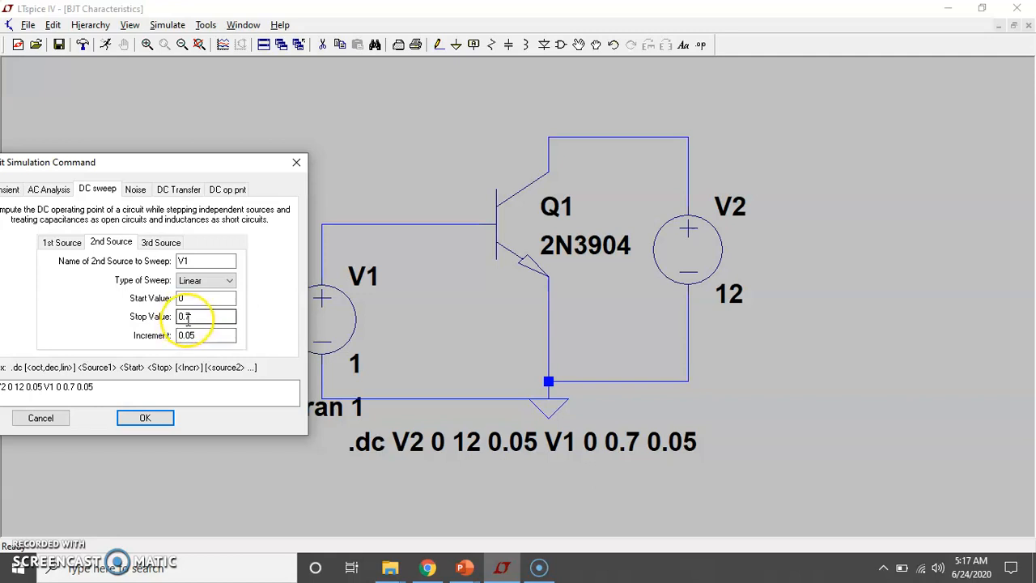
click(149, 418)
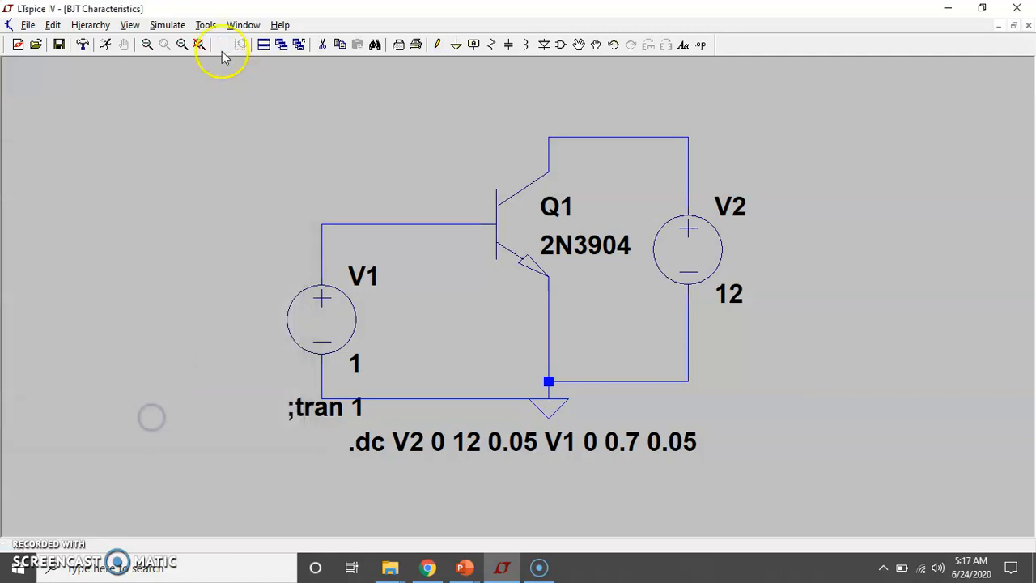
Run the common-emitter DC sweep and plot only the collector current of Q1
click(106, 45)
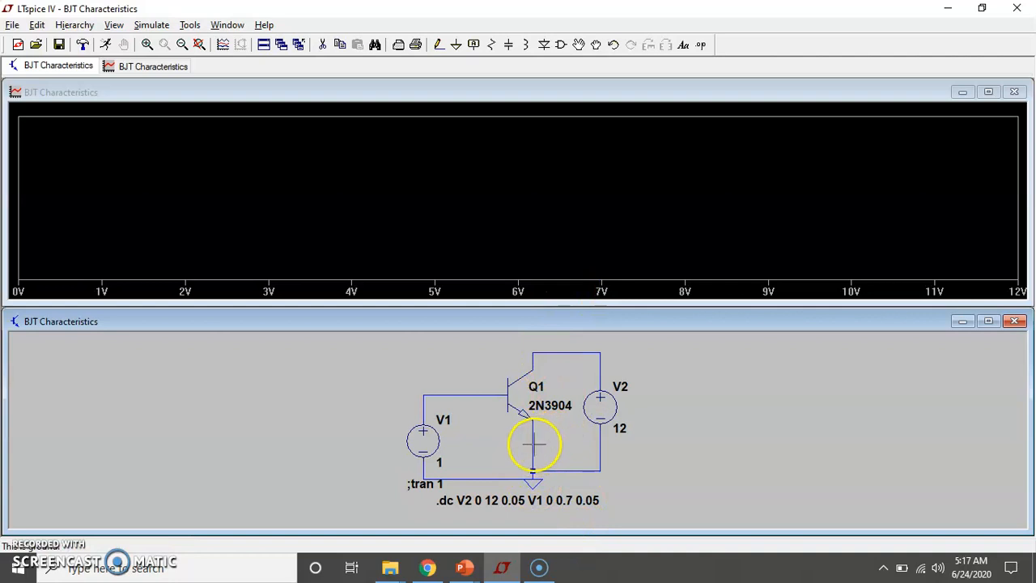
click(564, 351)
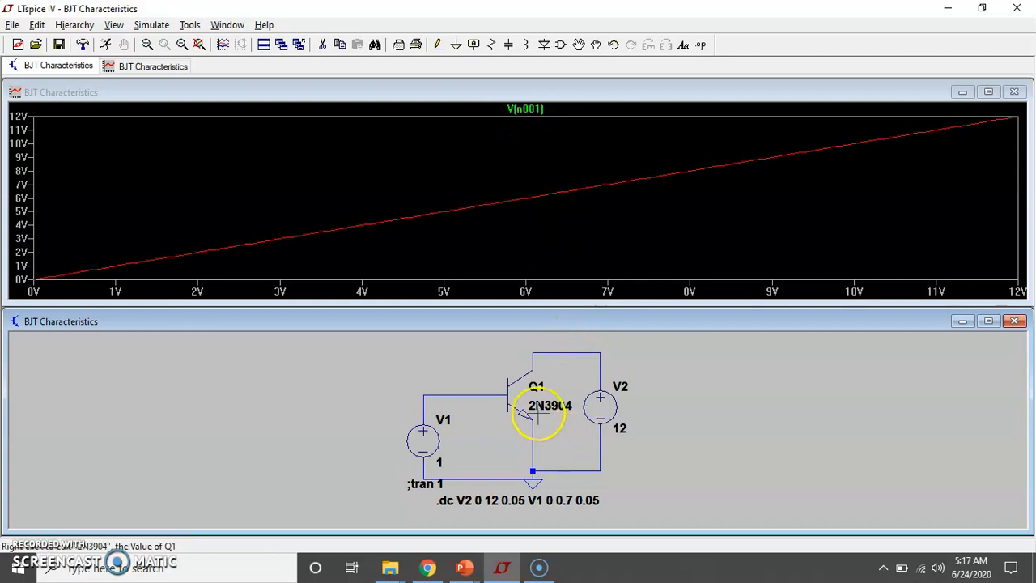
click(540, 362)
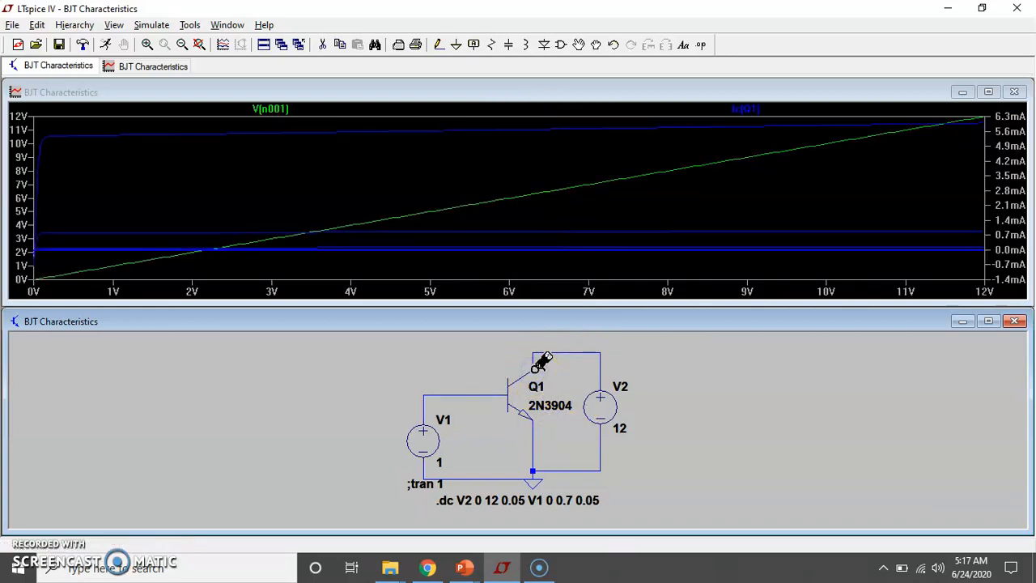
click(541, 362)
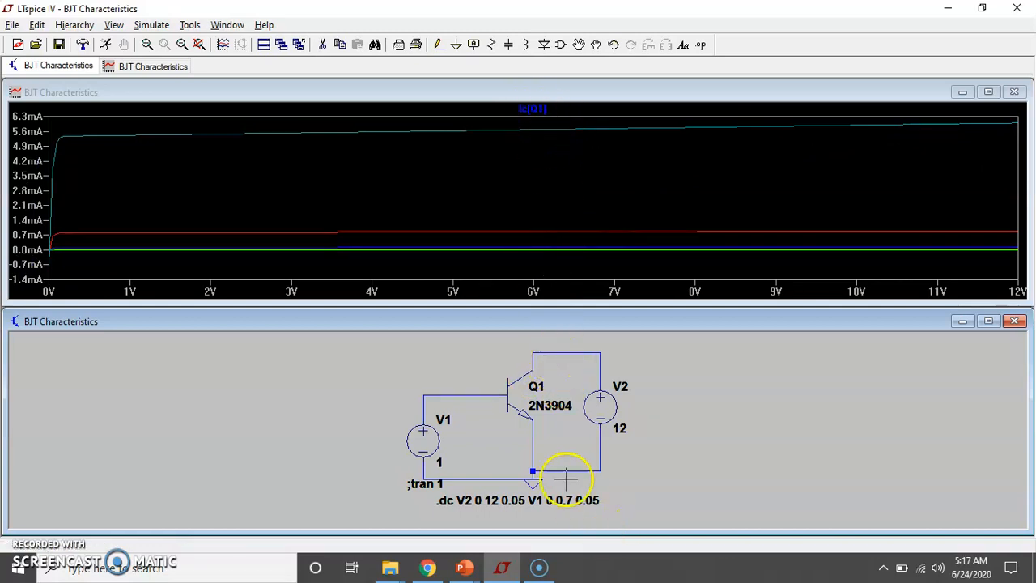
click(532, 364)
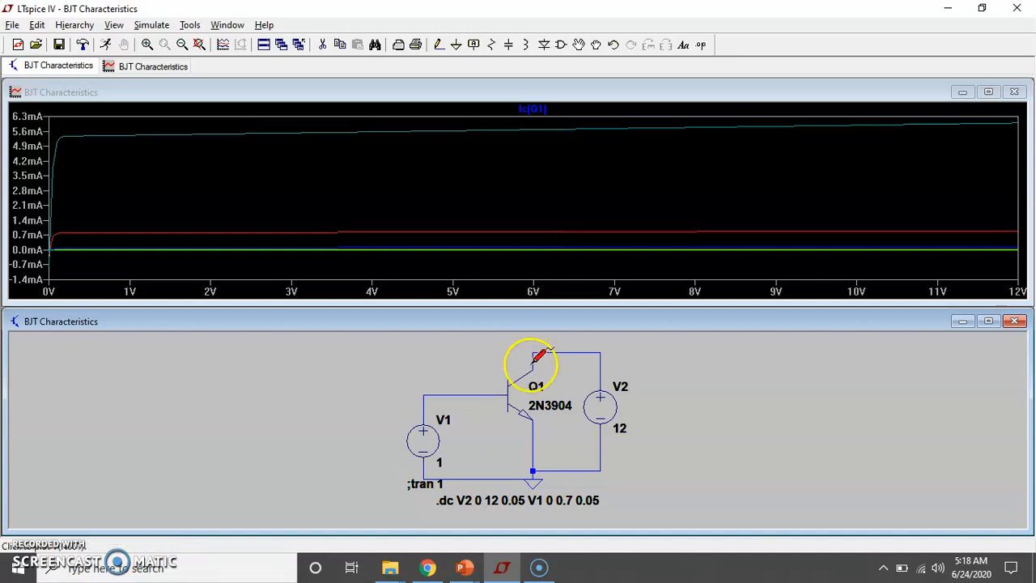
Set the quantity plotted on the graph's horizontal axis to V(n001)
click(574, 293)
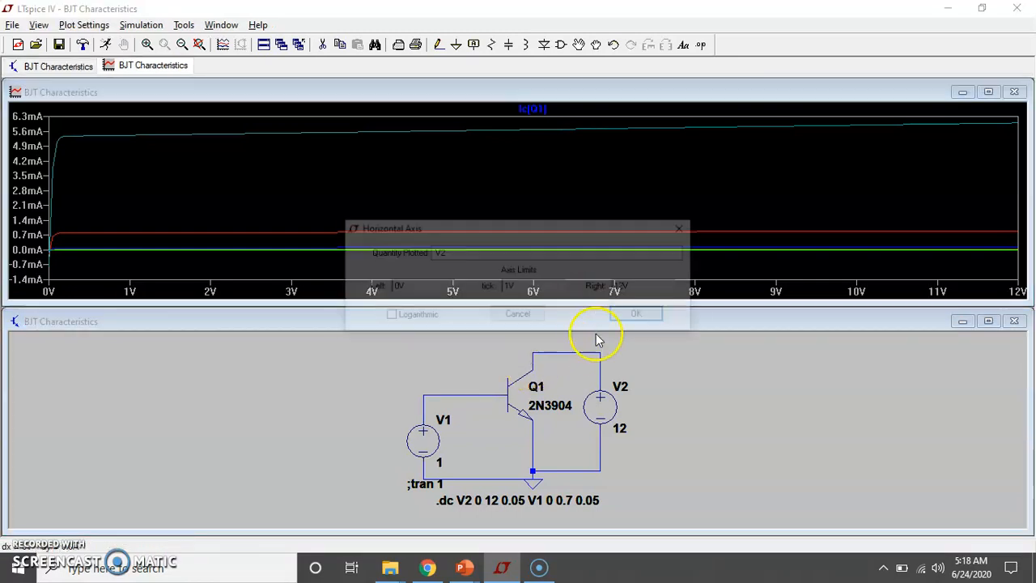
click(446, 252)
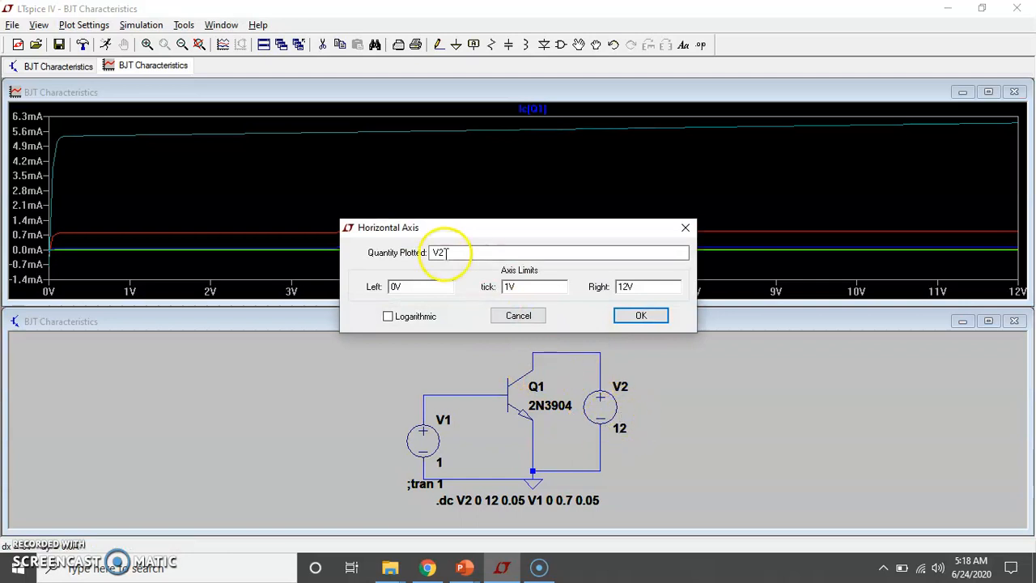
key(BackSpace)
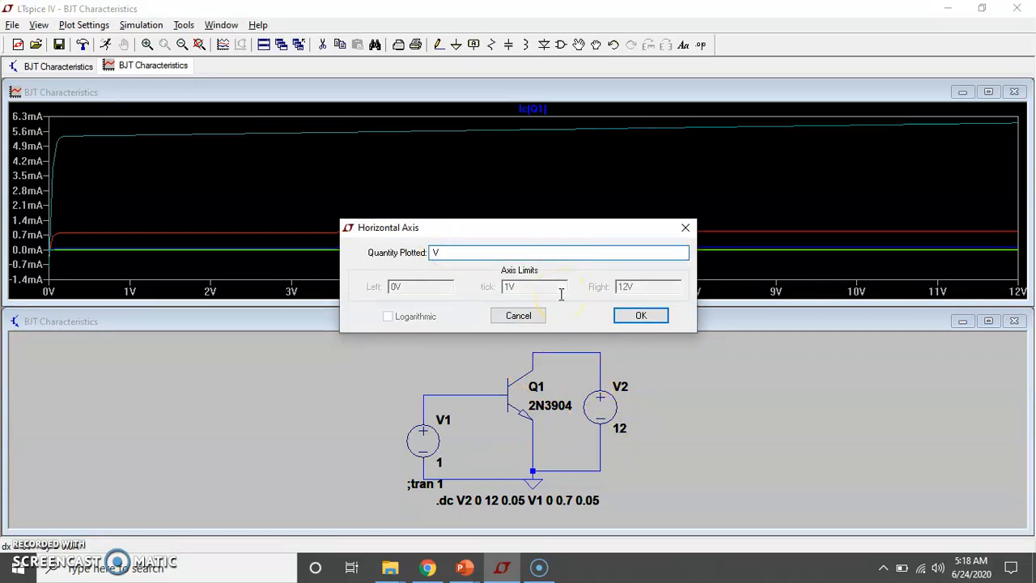
click(492, 253)
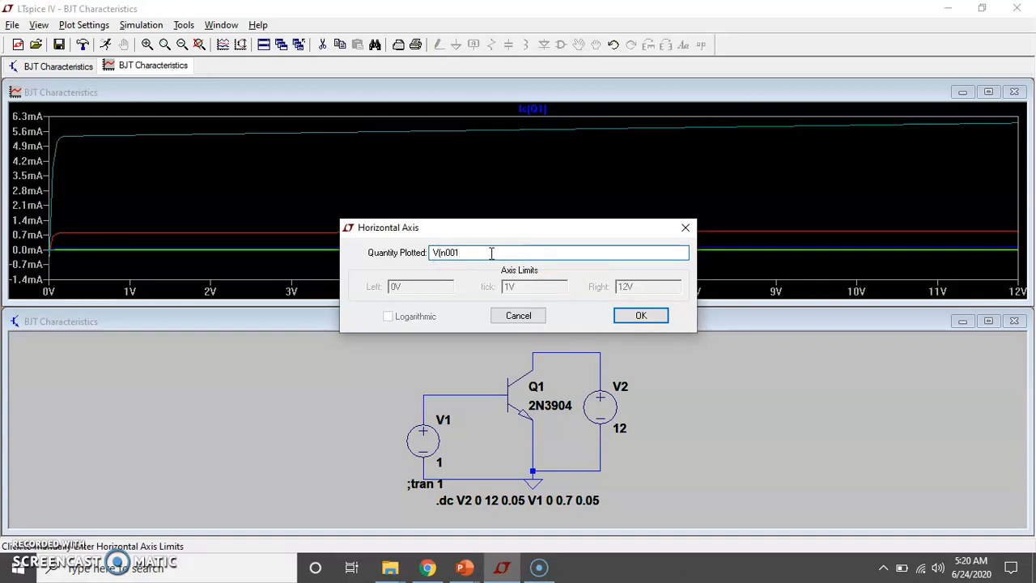
key(Return)
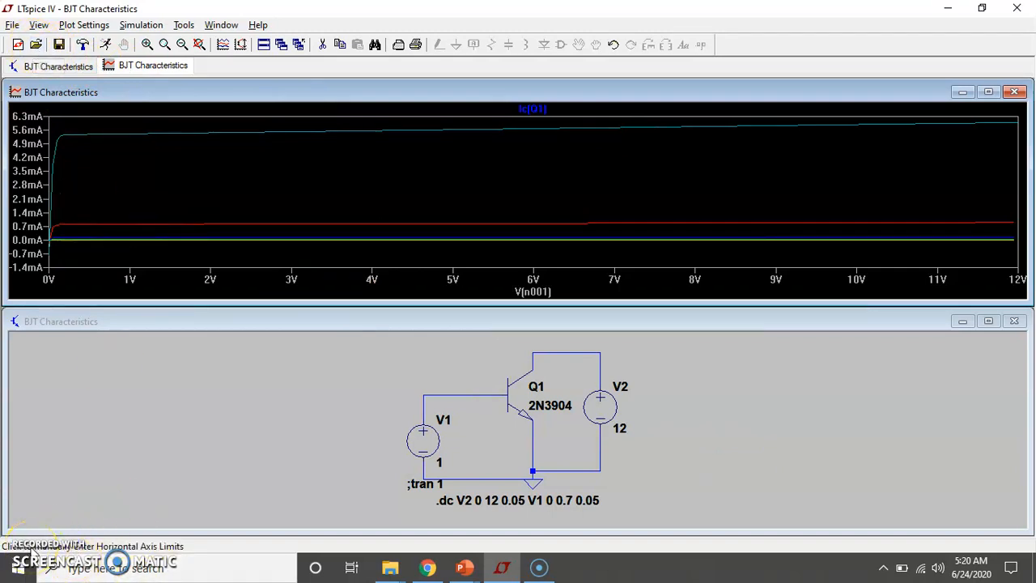
Open the BJT Characteristics CB schematic and move its window so the common-emitter schematic beneath can be compared
click(35, 44)
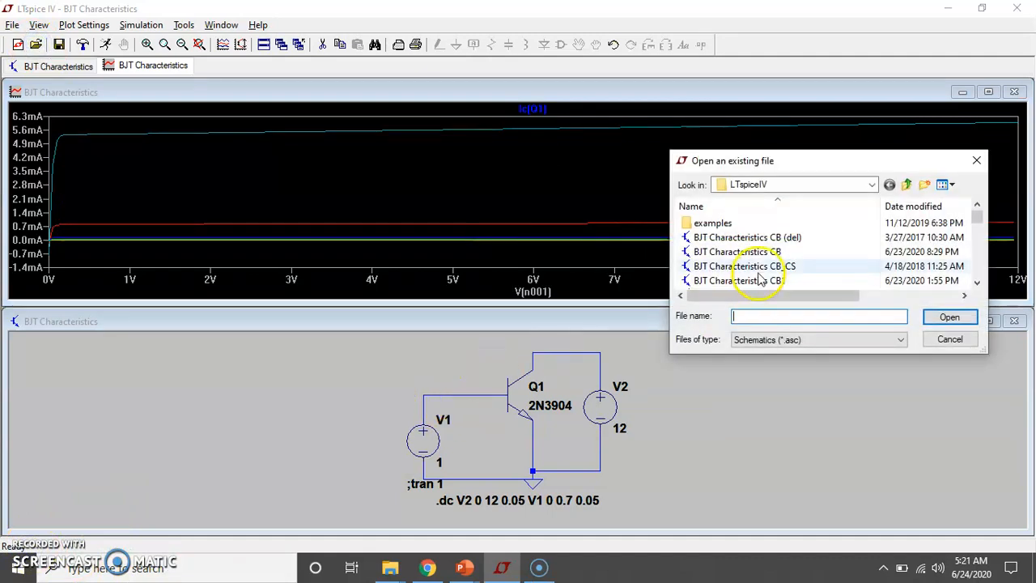
double_click(761, 252)
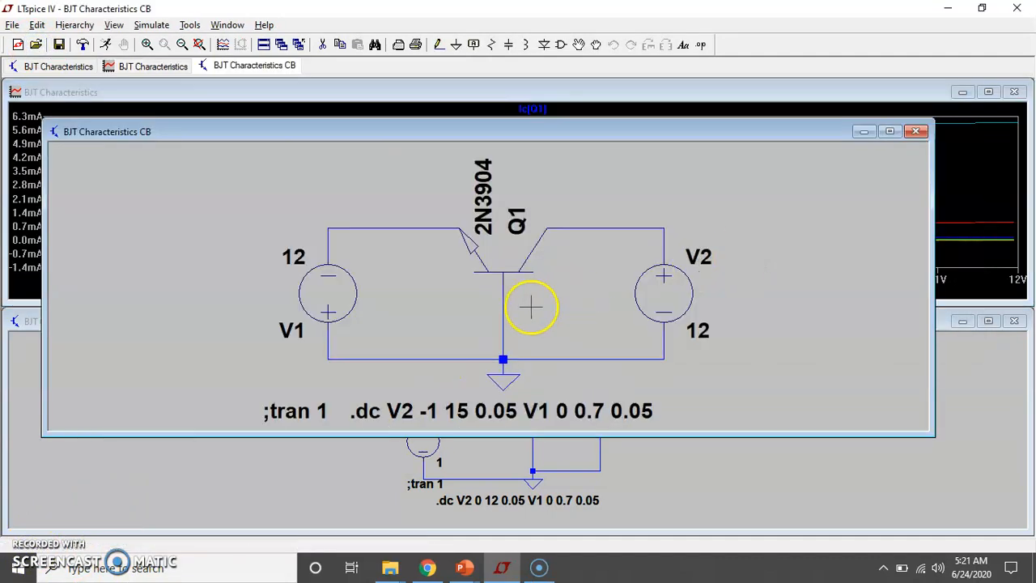
drag(615, 131, 629, 85)
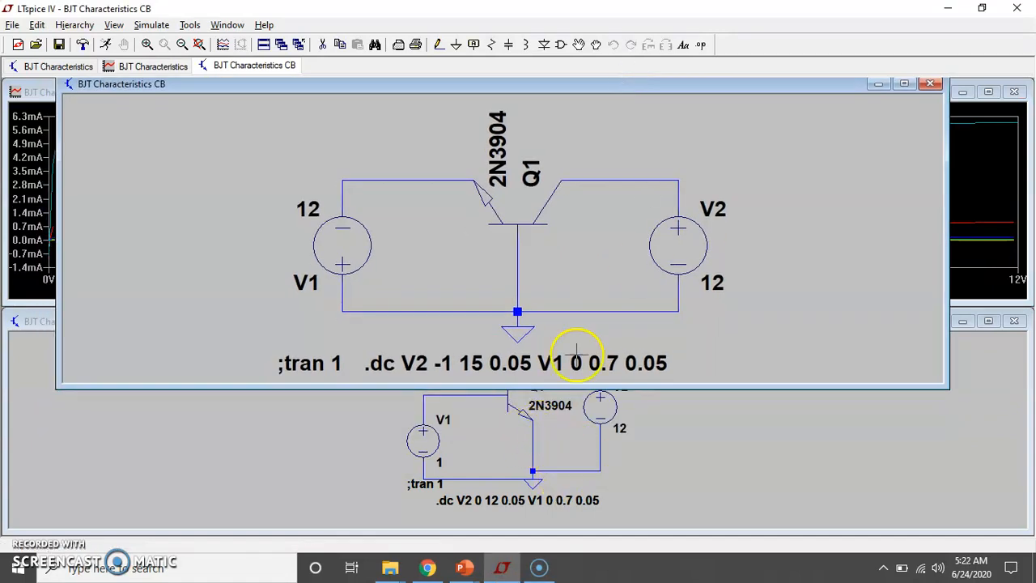
drag(566, 92, 563, 135)
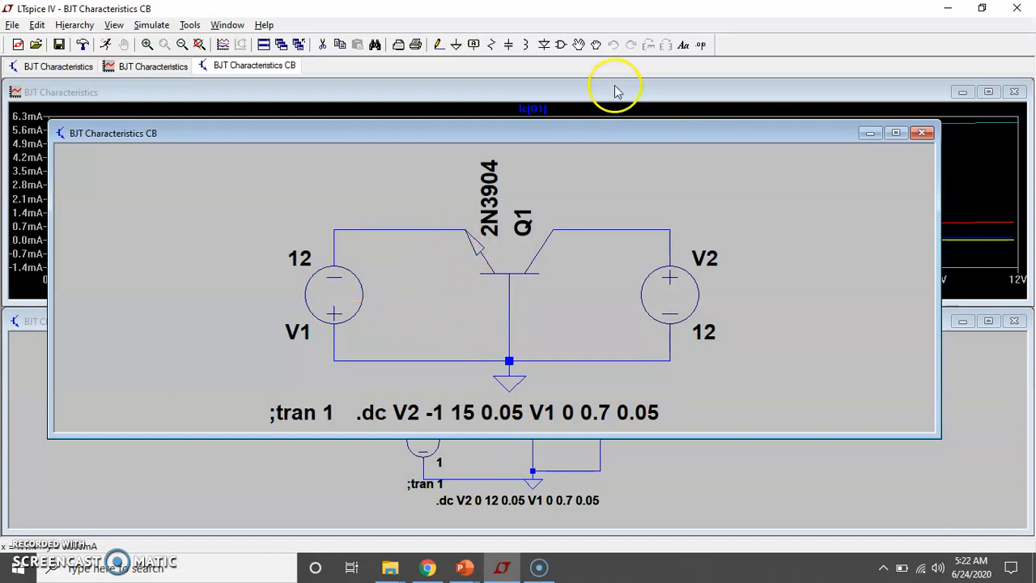
drag(590, 132, 612, 81)
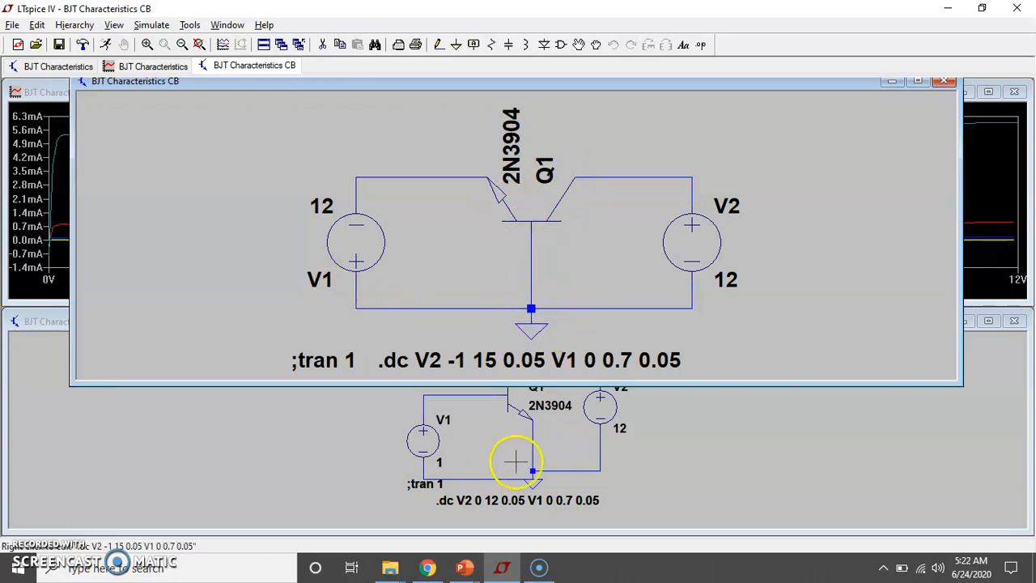
Switch to the PowerPoint slide show to examine the CE Vs CB Characteristics slide, and return to LTspice
mouse_move(468, 562)
mouse_move(566, 514)
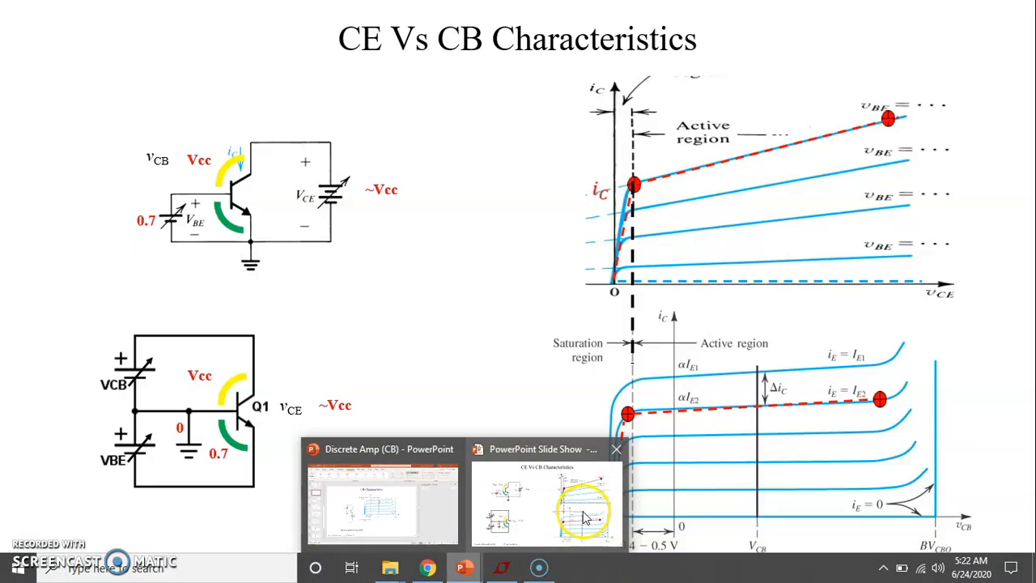
click(584, 518)
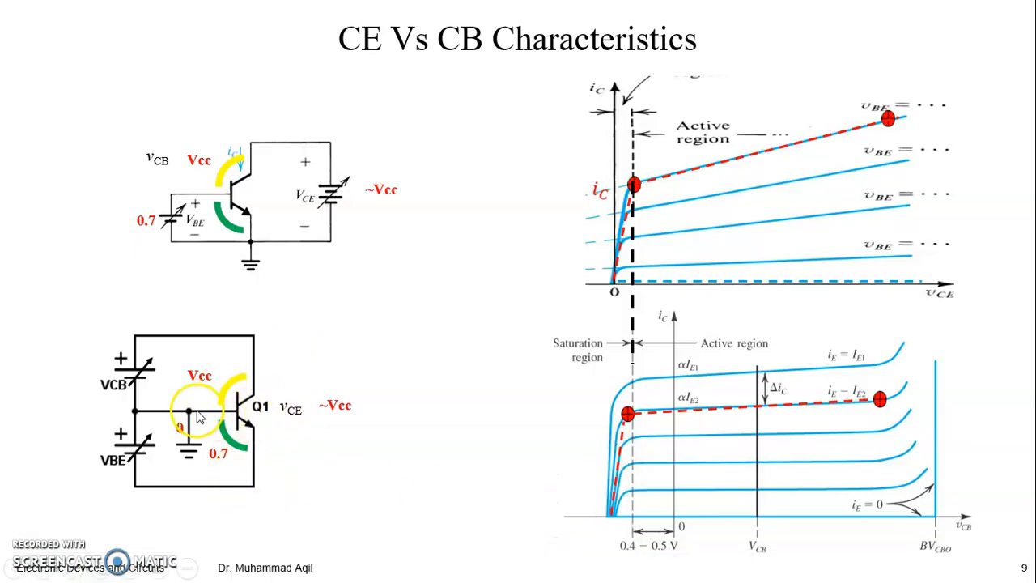
key(super)
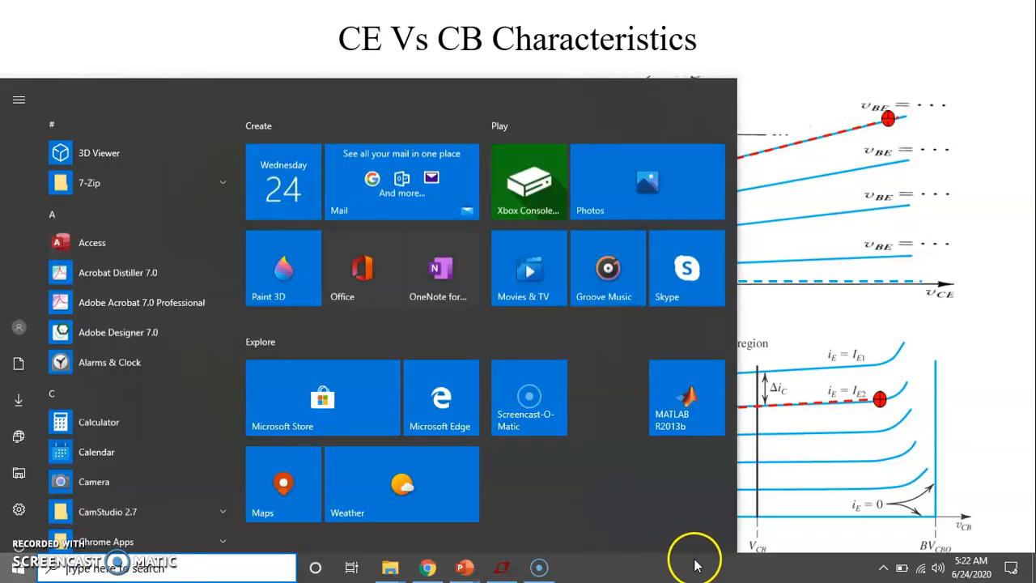
click(502, 566)
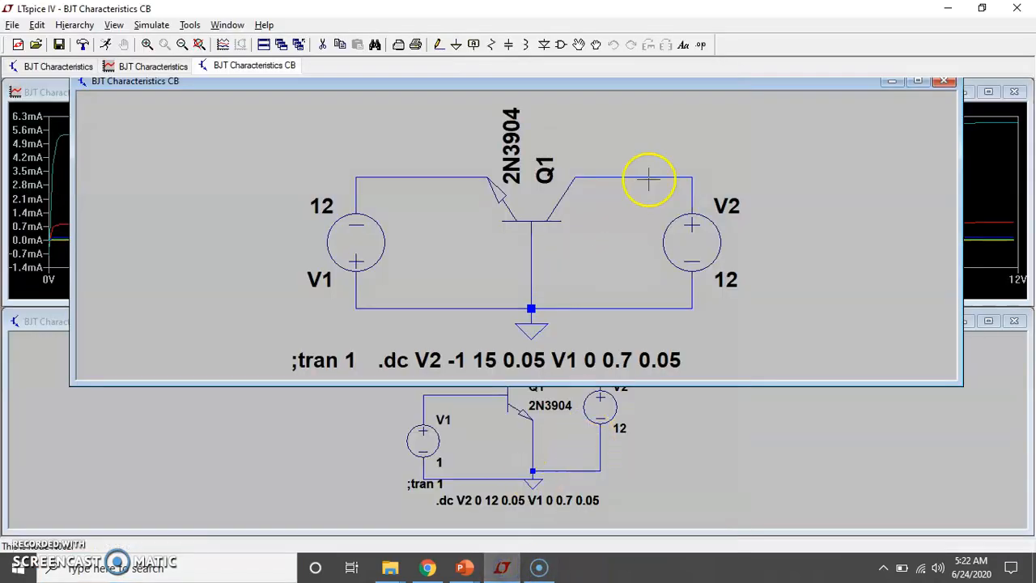
Maximize the common-base schematic, set the DC sweep stop value of V2 to 12, and check the second source's settings
double_click(582, 84)
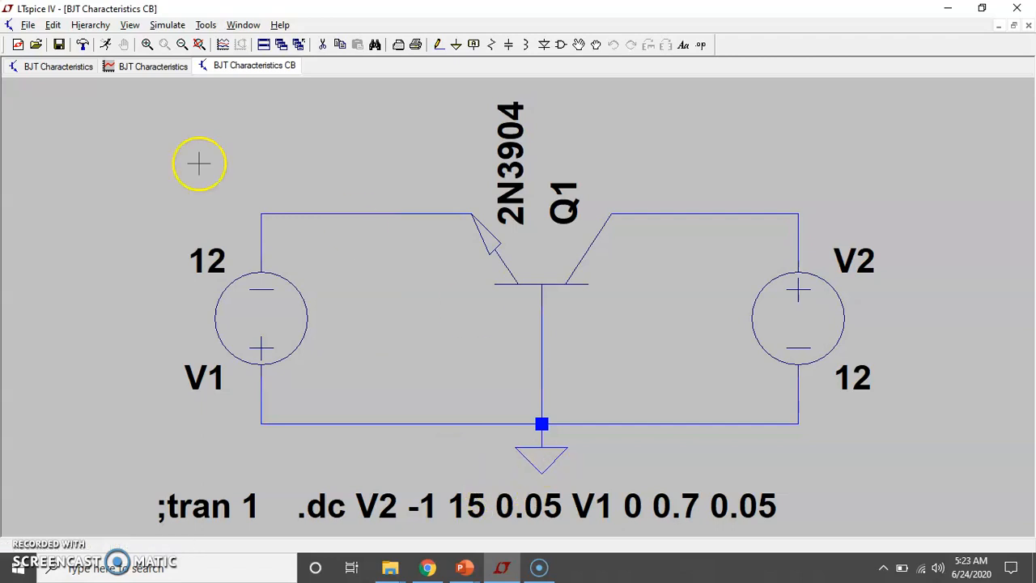
click(162, 24)
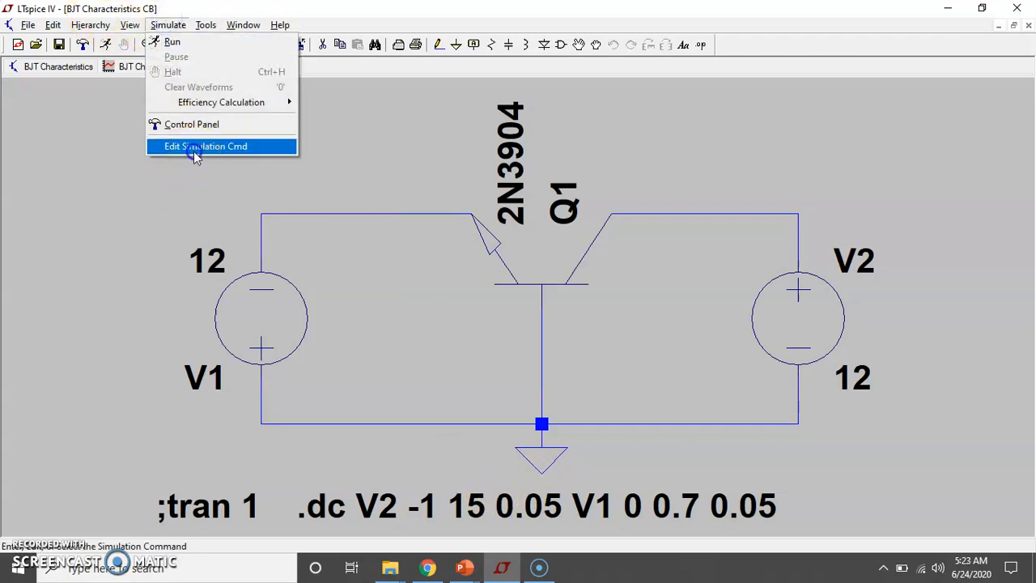
click(194, 148)
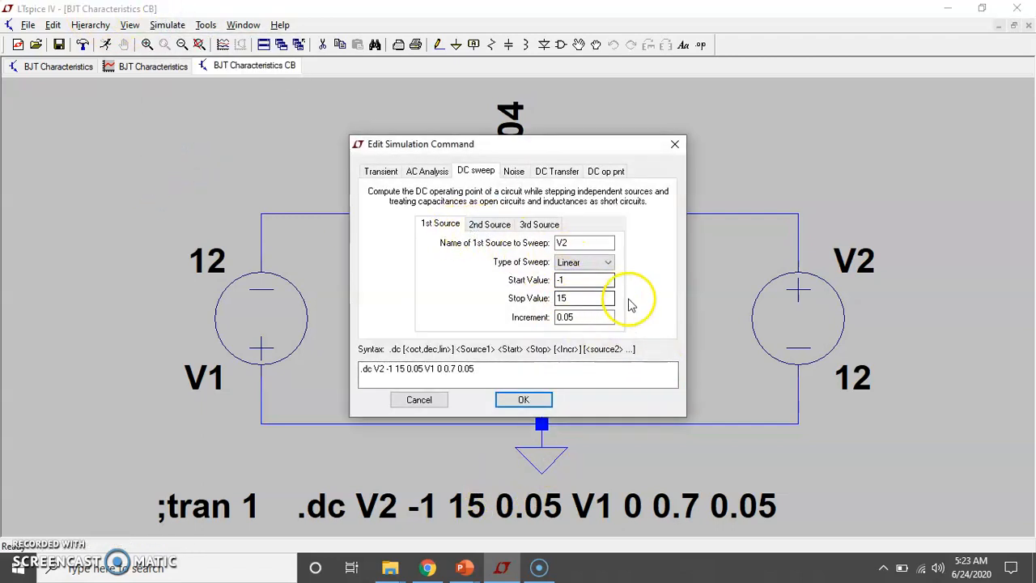
drag(513, 146, 348, 140)
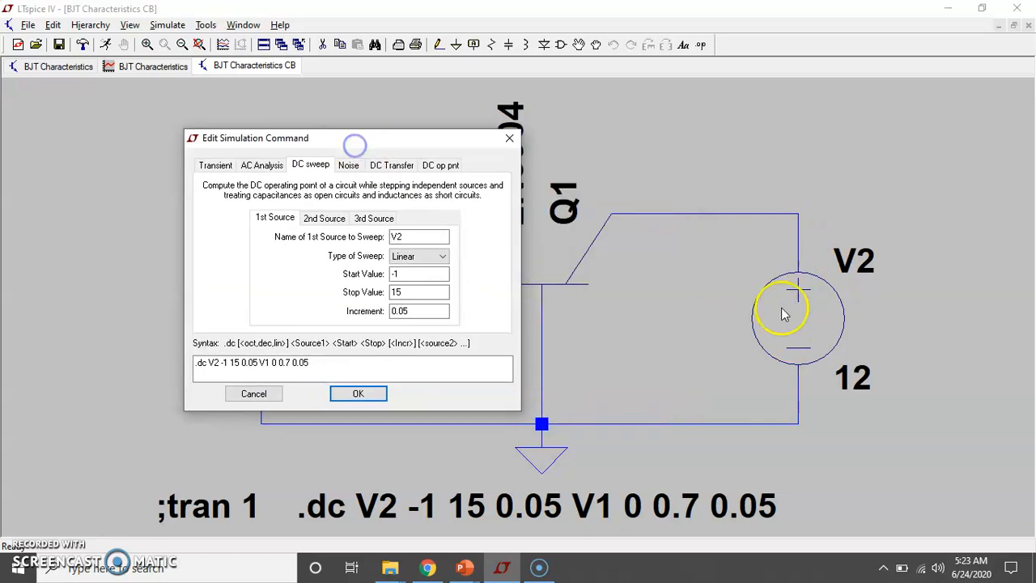
click(408, 295)
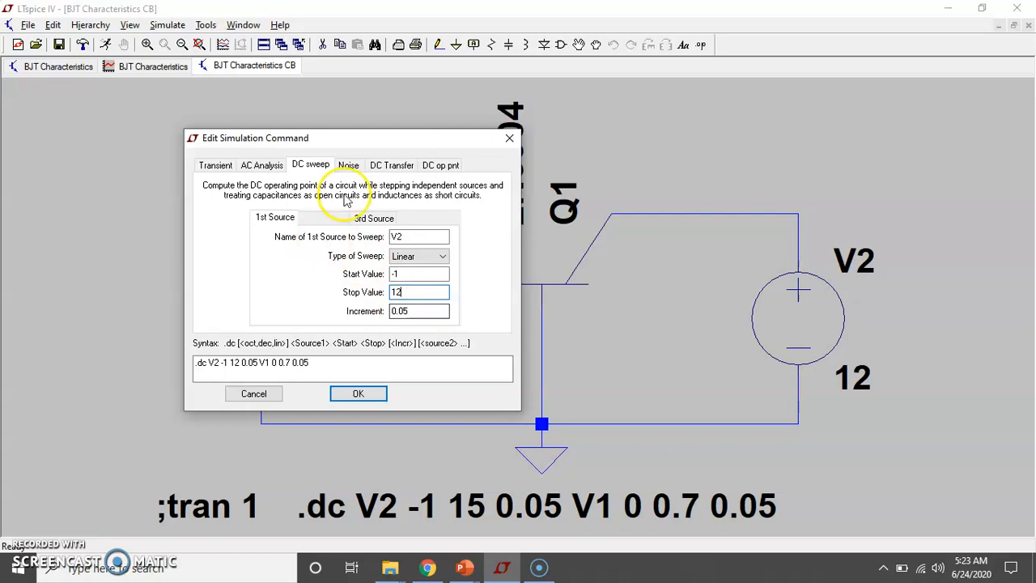
drag(359, 142, 723, 89)
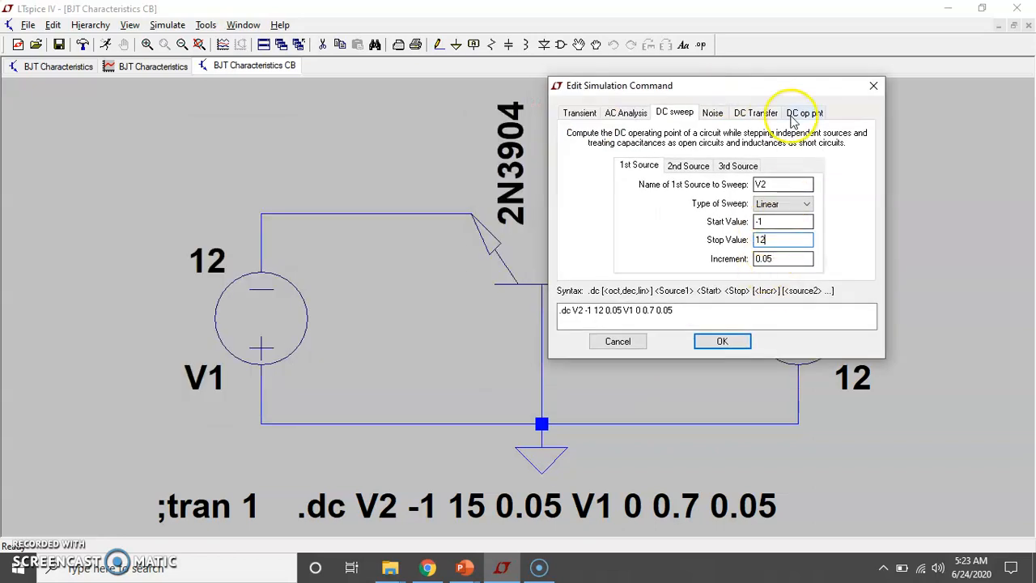
drag(793, 86, 742, 73)
click(631, 153)
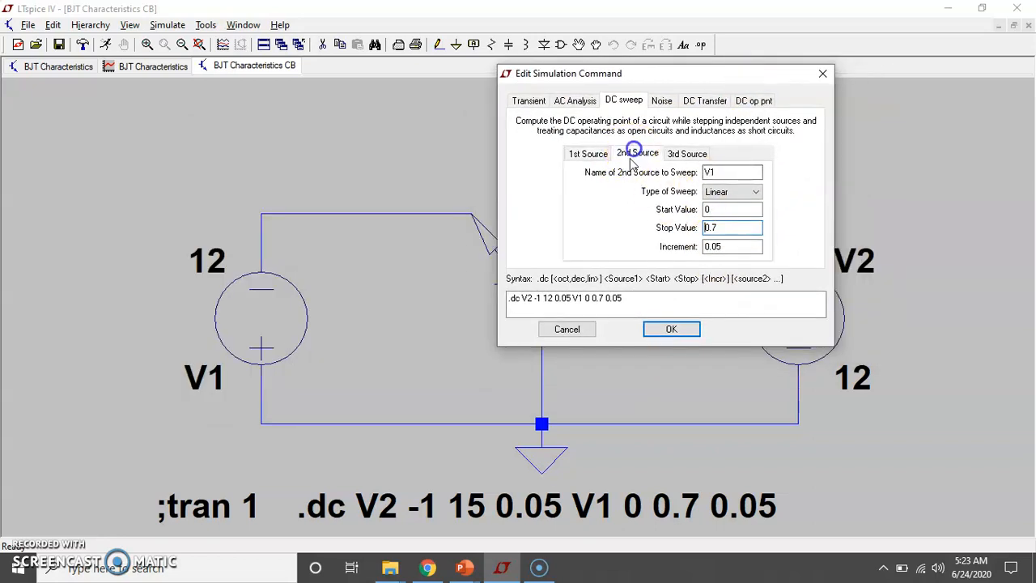
click(671, 328)
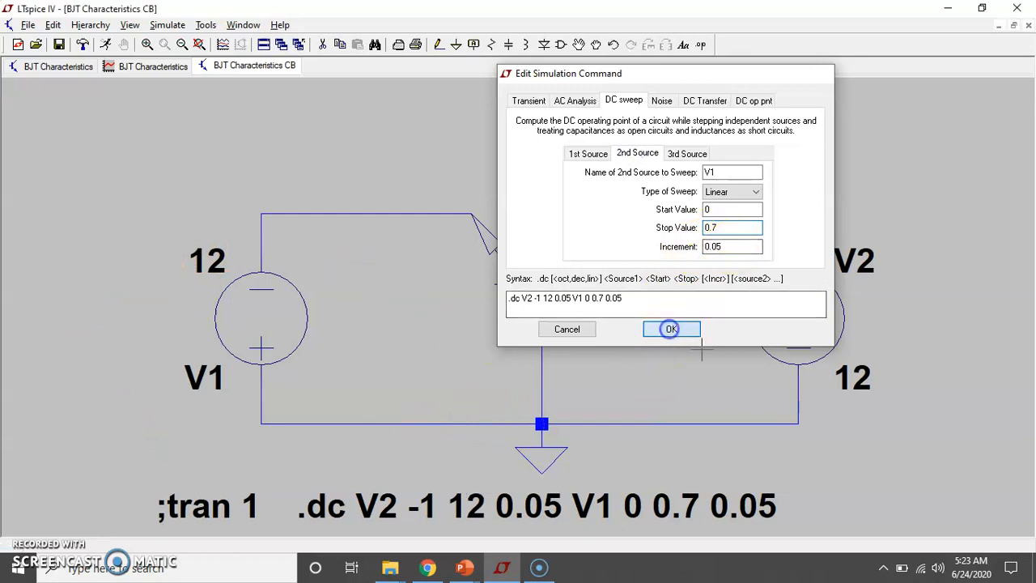
Run the common-base DC sweep and plot the voltage at the collector node between Q1 and V2
click(110, 45)
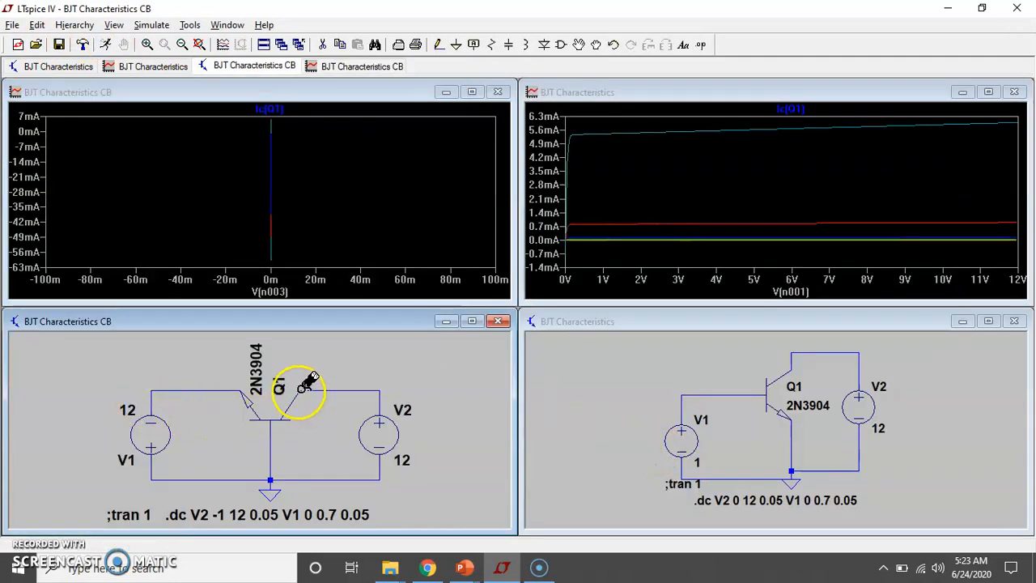
click(342, 390)
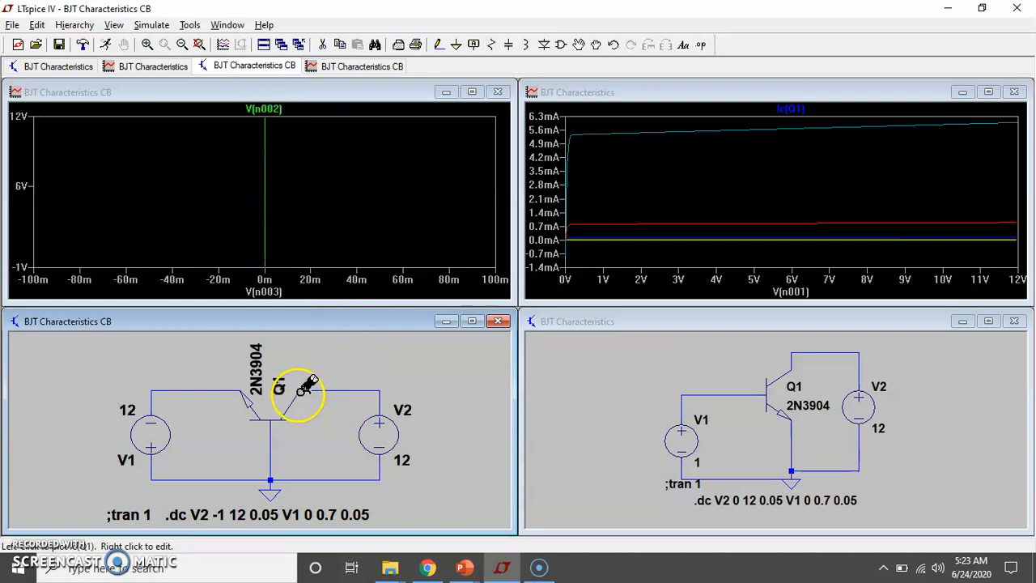
Replace the voltage trace in the common-base plot with the collector current of Q1
right_click(271, 464)
click(295, 517)
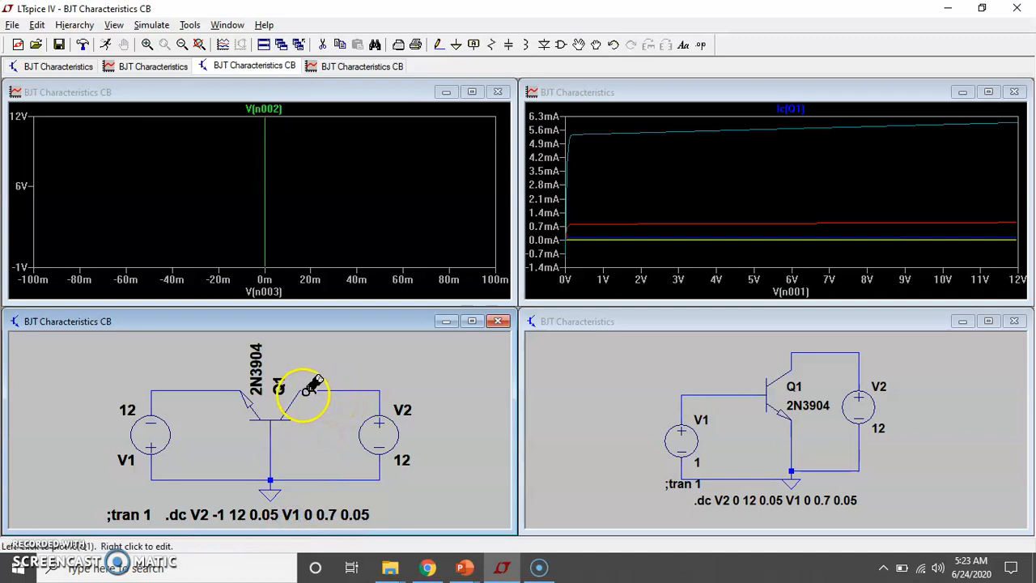
right_click(327, 390)
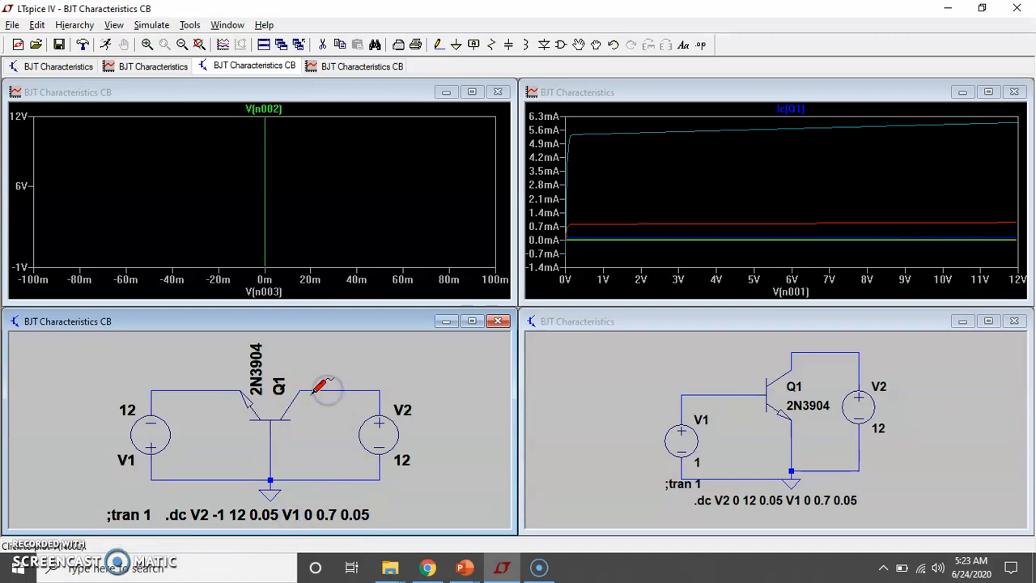
click(299, 389)
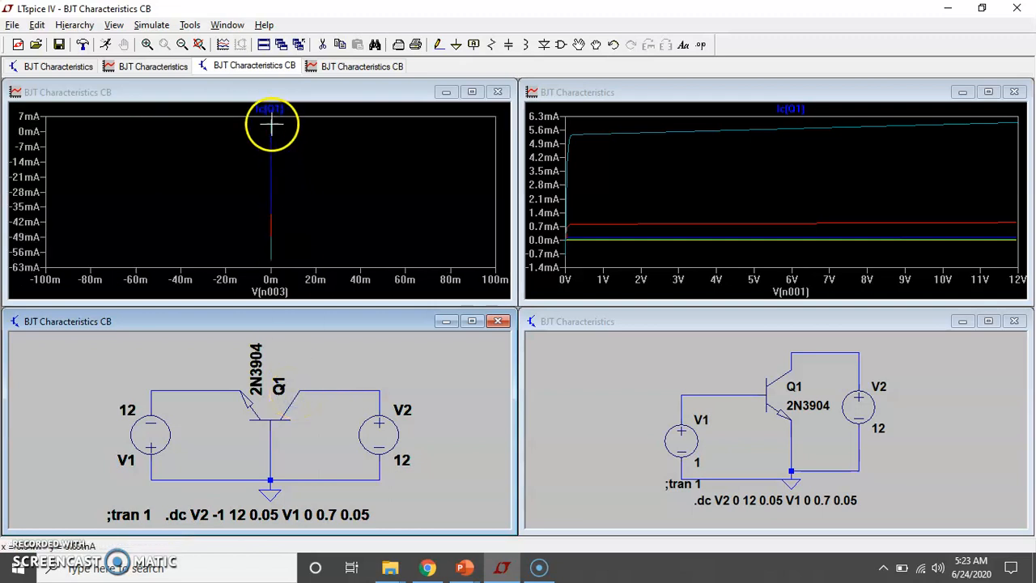
Plot the common-base collector current against V(n002) on the horizontal axis and narrow the current range to about -4 to 10 mA
click(296, 291)
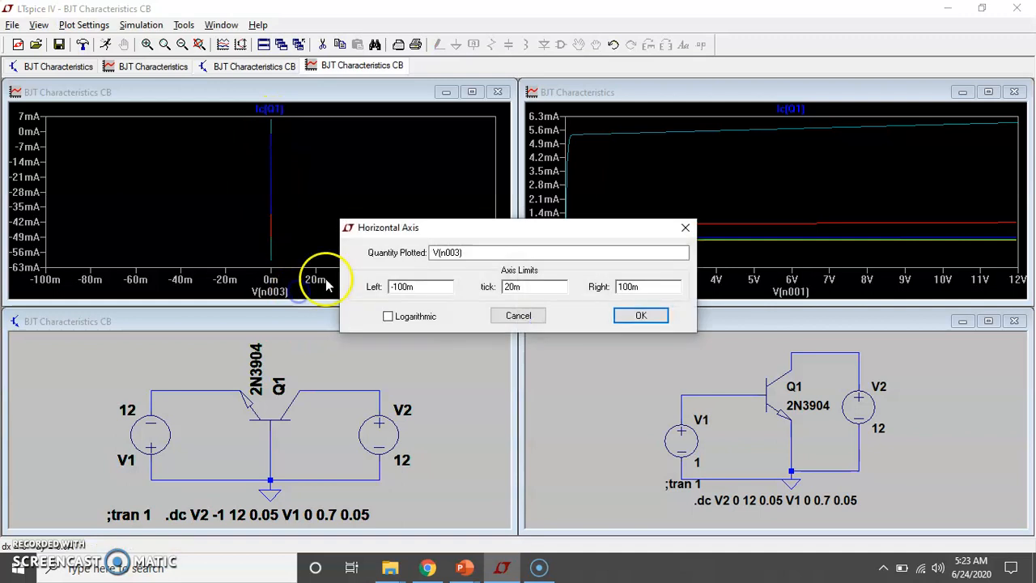
click(460, 252)
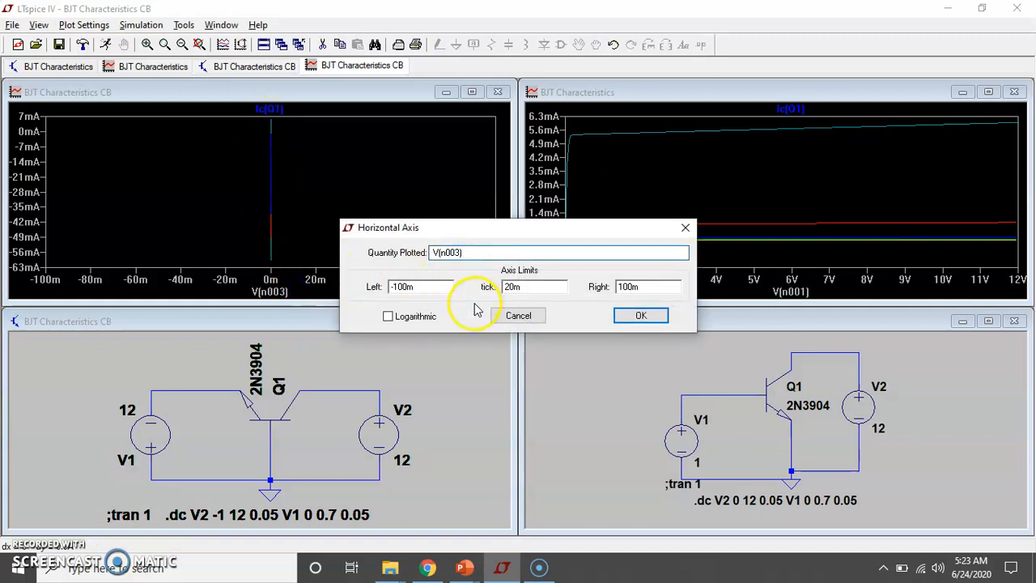
key(Left)
key(BackSpace)
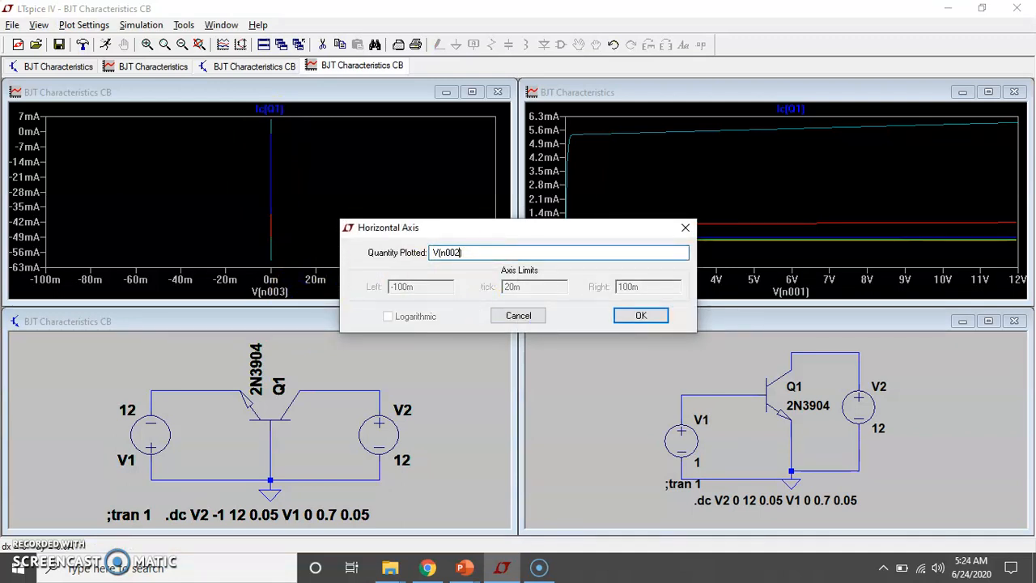
key(Return)
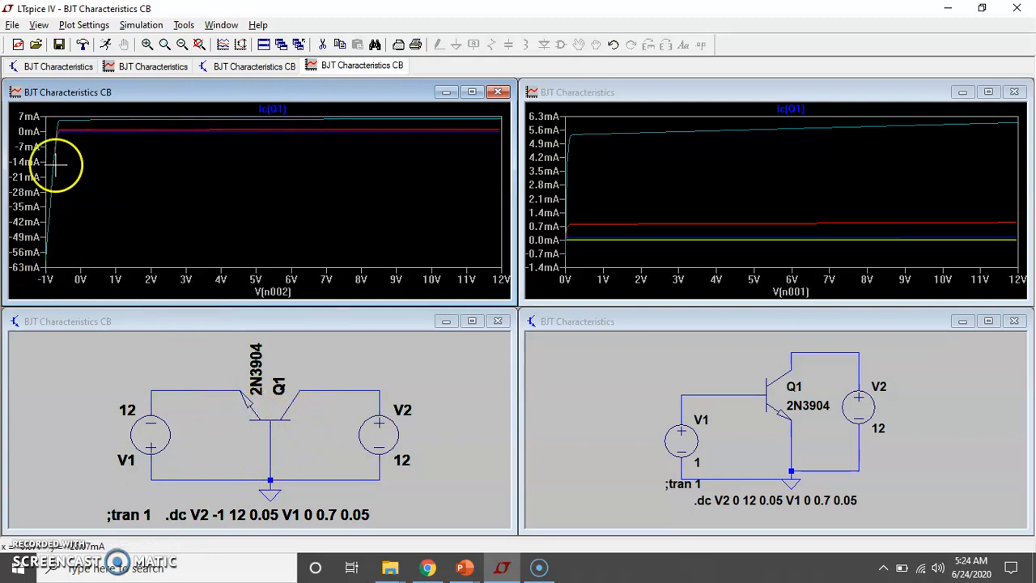
drag(53, 112, 504, 139)
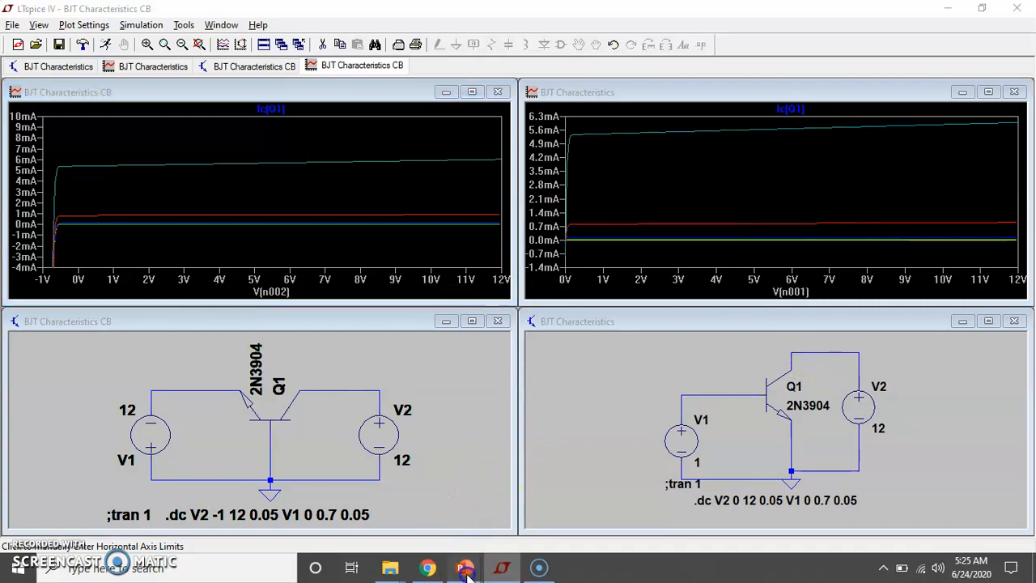
Switch to the PowerPoint slide show and examine the CE Vs CB Characteristics and CB Characteristics slides against the simulated curves
mouse_move(465, 567)
click(382, 512)
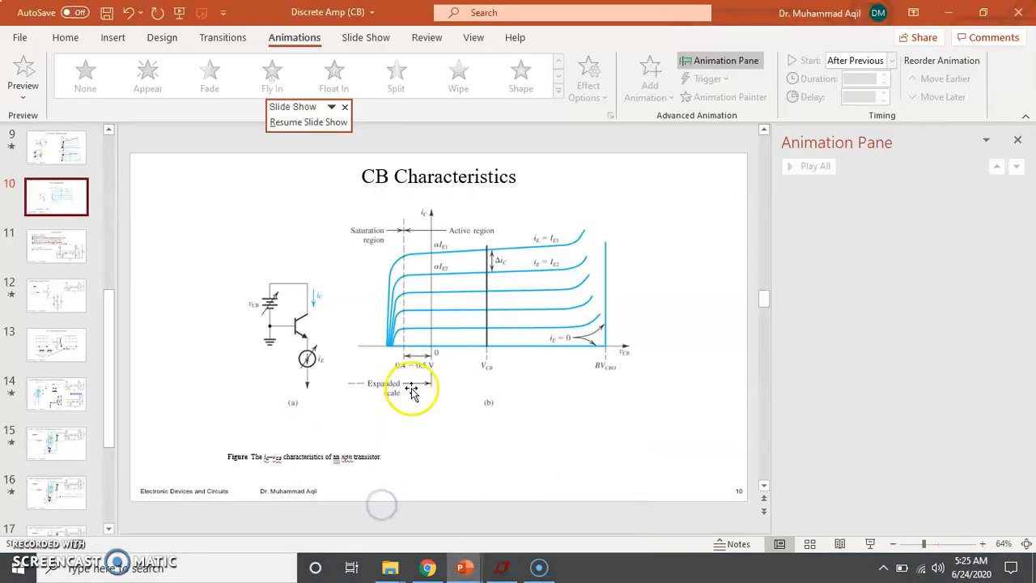
click(552, 510)
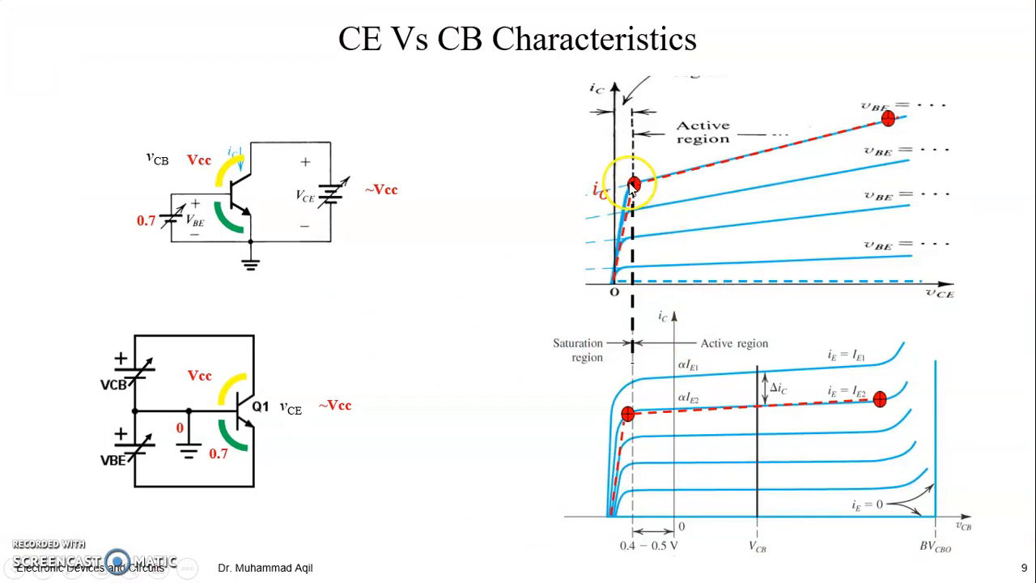
click(540, 336)
scroll(548, 338, down, 1)
scroll(547, 338, up, 2)
scroll(547, 338, down, 1)
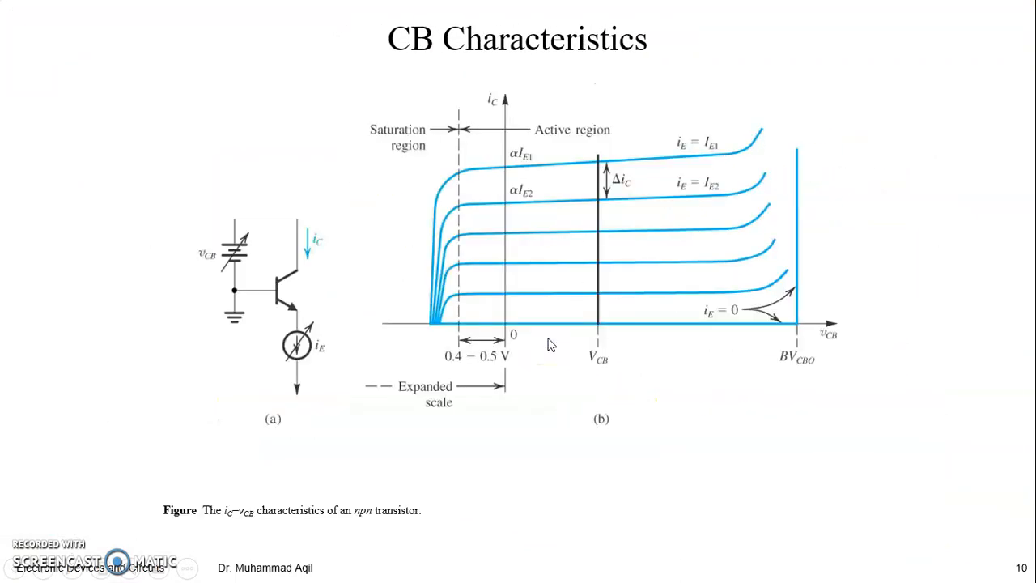
scroll(548, 343, up, 1)
scroll(548, 343, up, 2)
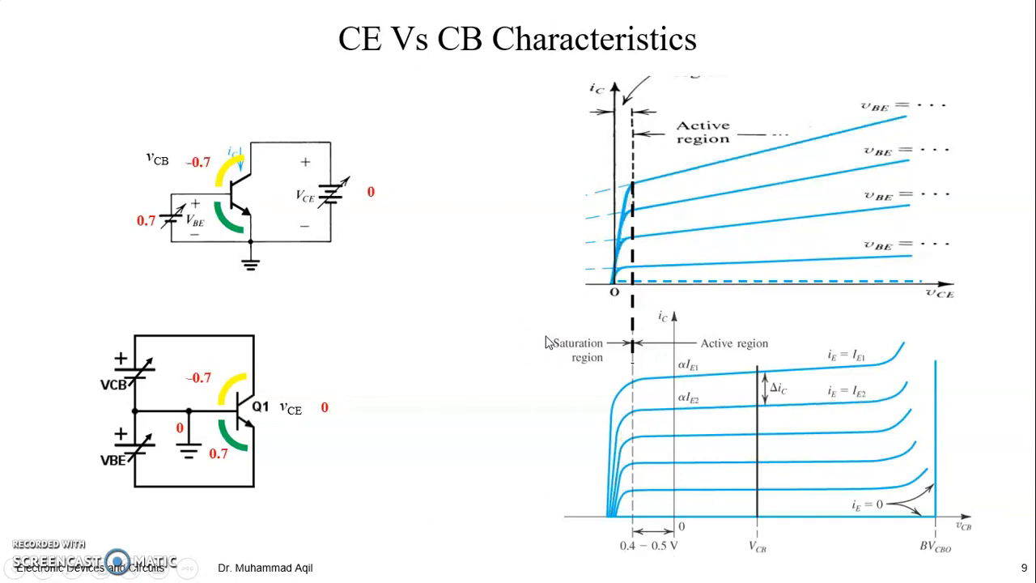
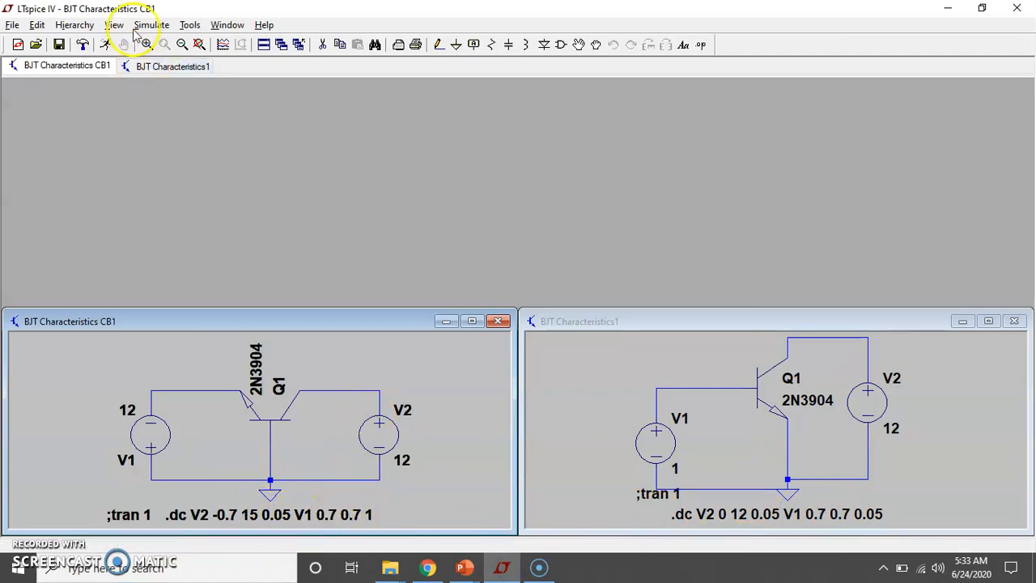
Set the common-base DC sweep's V2 stop value to 12 V, with V1 kept at 0.7 to 0.7 in increments of 1
click(226, 305)
click(151, 24)
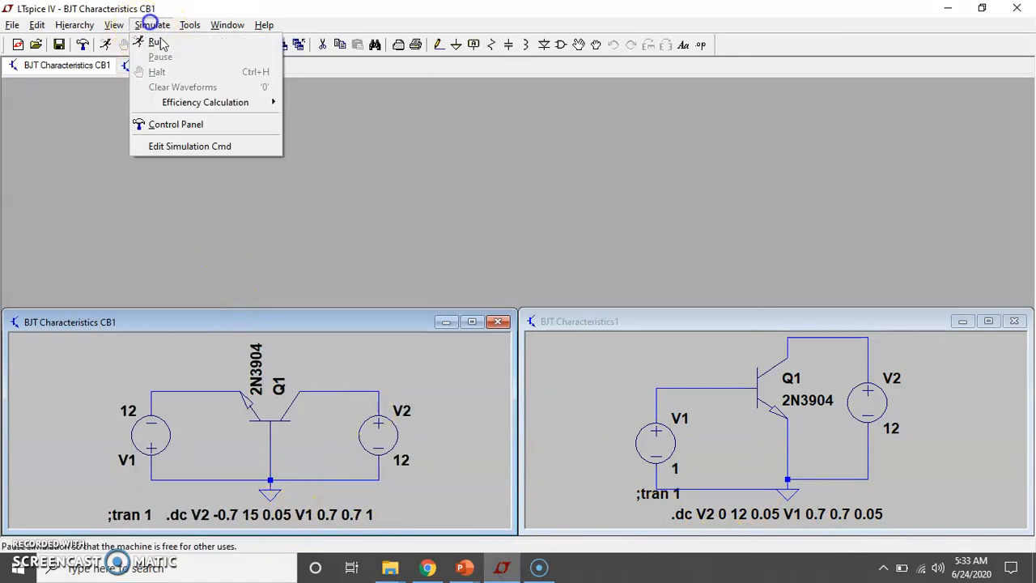
click(171, 148)
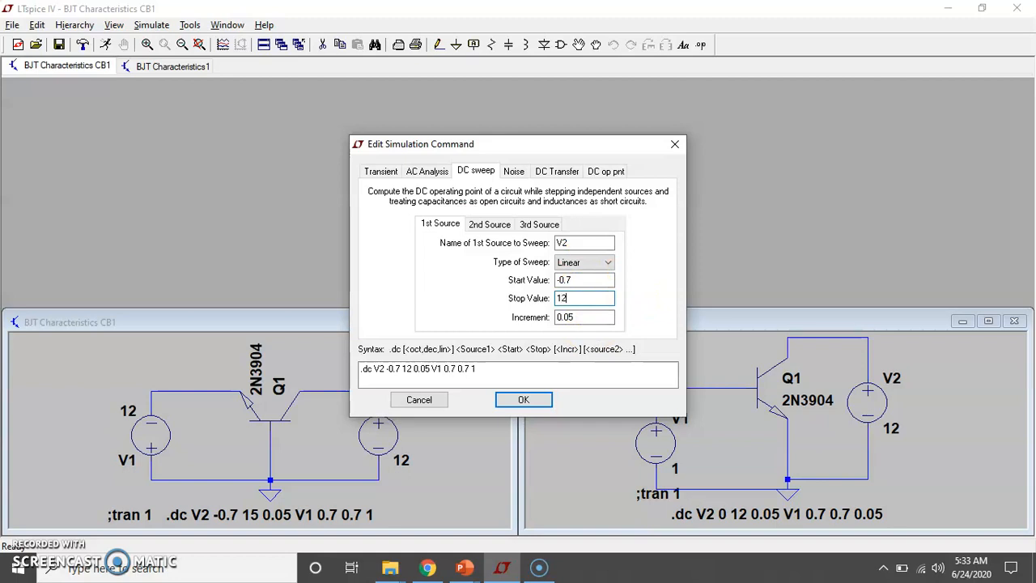
click(490, 224)
click(566, 299)
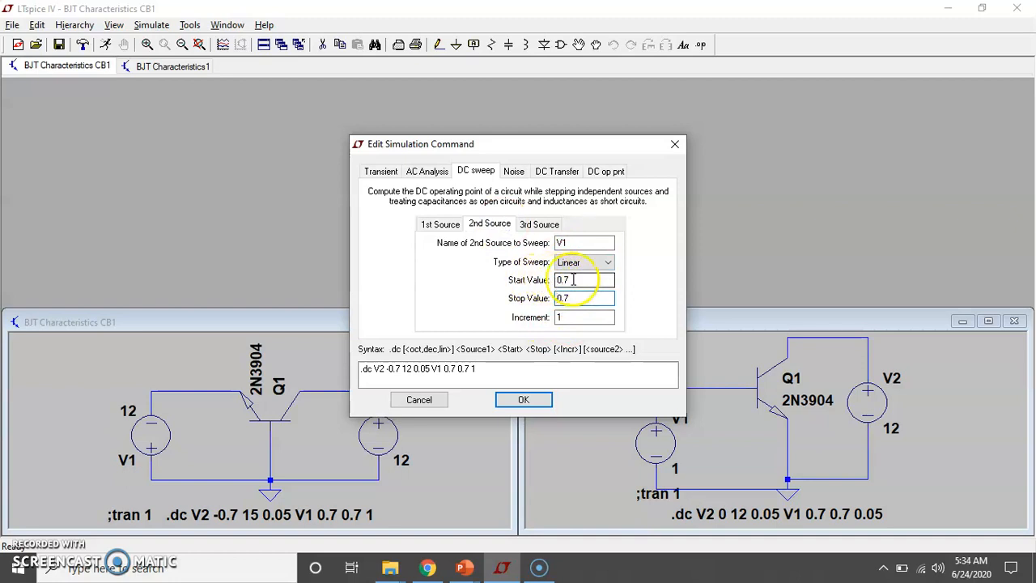
click(562, 298)
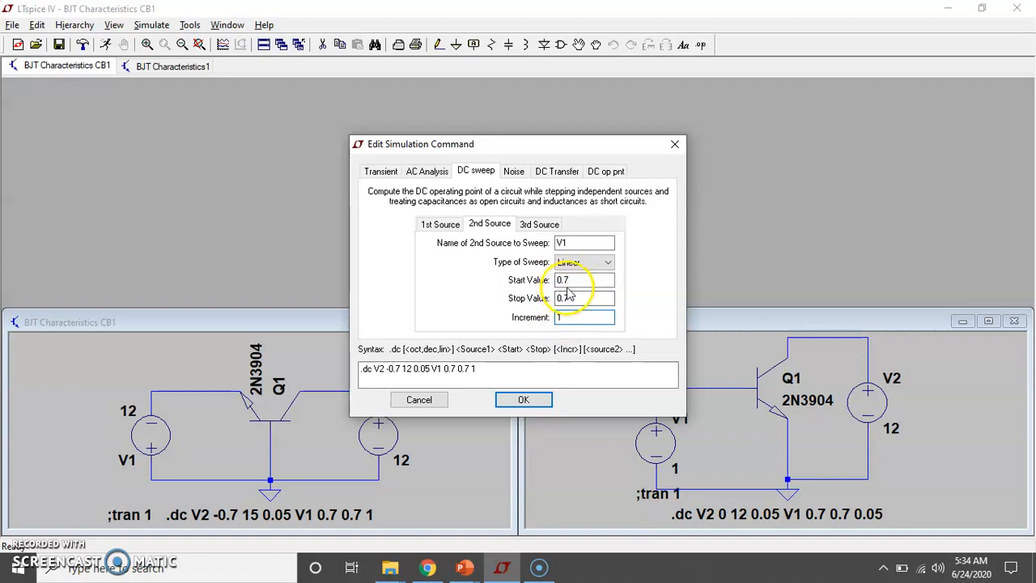
click(516, 400)
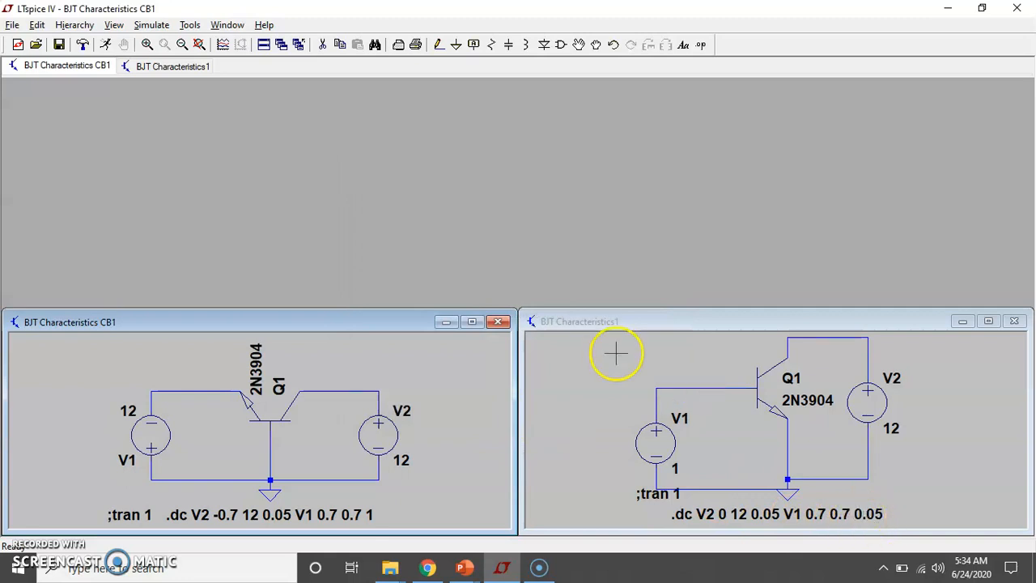
Run the DC sweeps of both the common-base and the common-emitter circuits
click(106, 44)
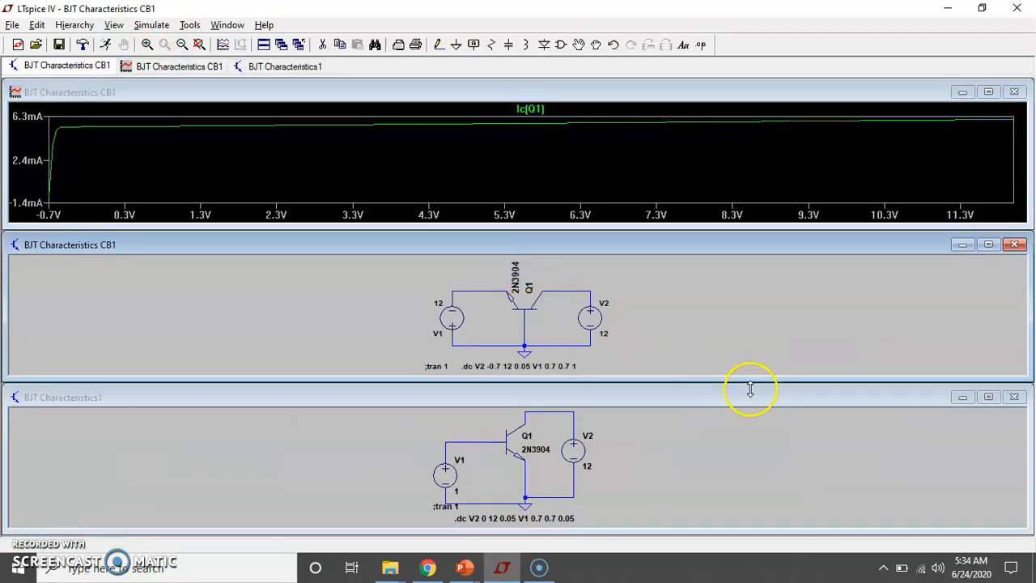
click(534, 396)
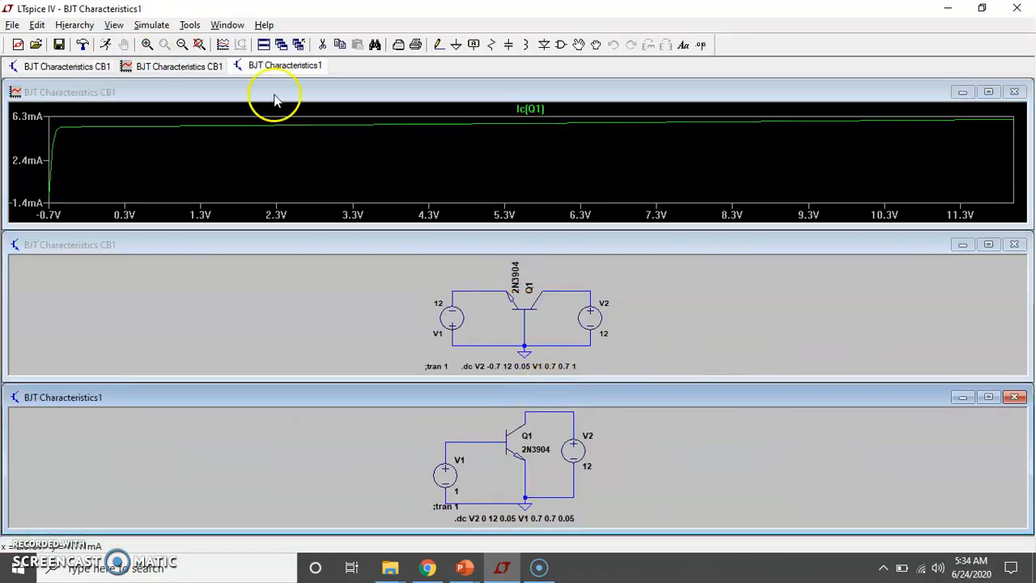
click(108, 46)
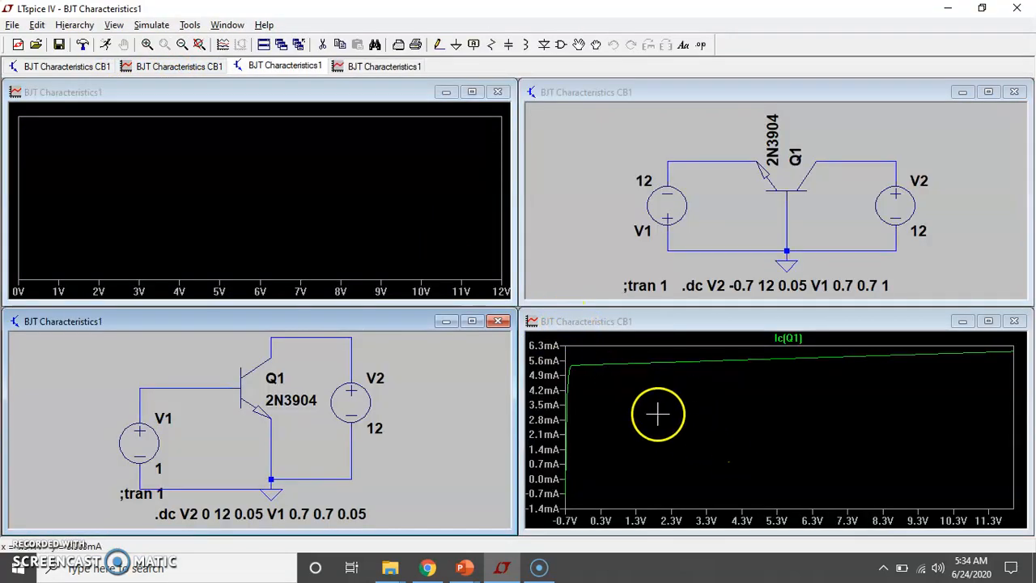
Rearrange the windows so the common-base plot sits directly above its schematic, beside the common-emitter pair
drag(797, 91, 624, 243)
drag(913, 316, 897, 93)
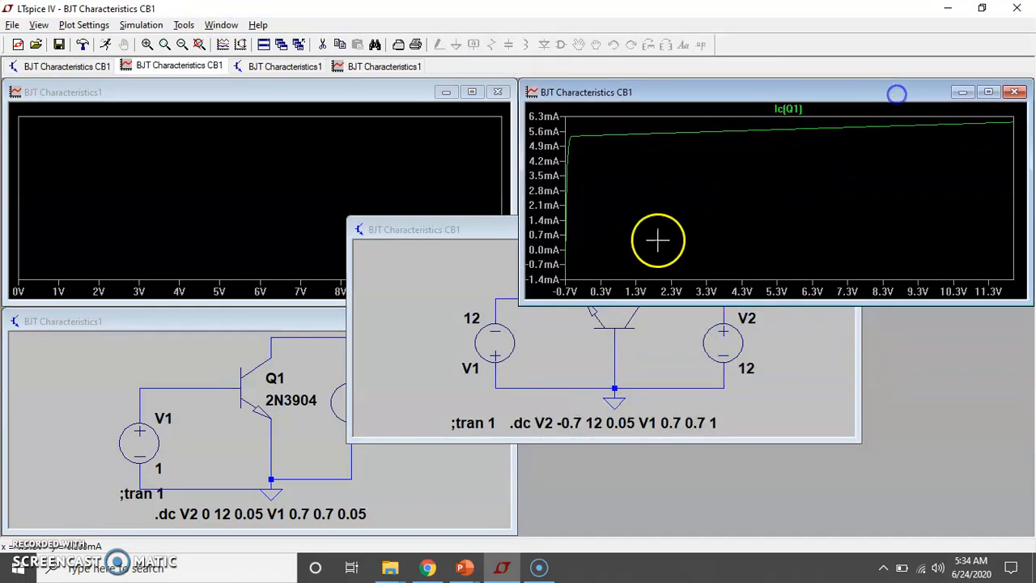
drag(478, 241, 645, 323)
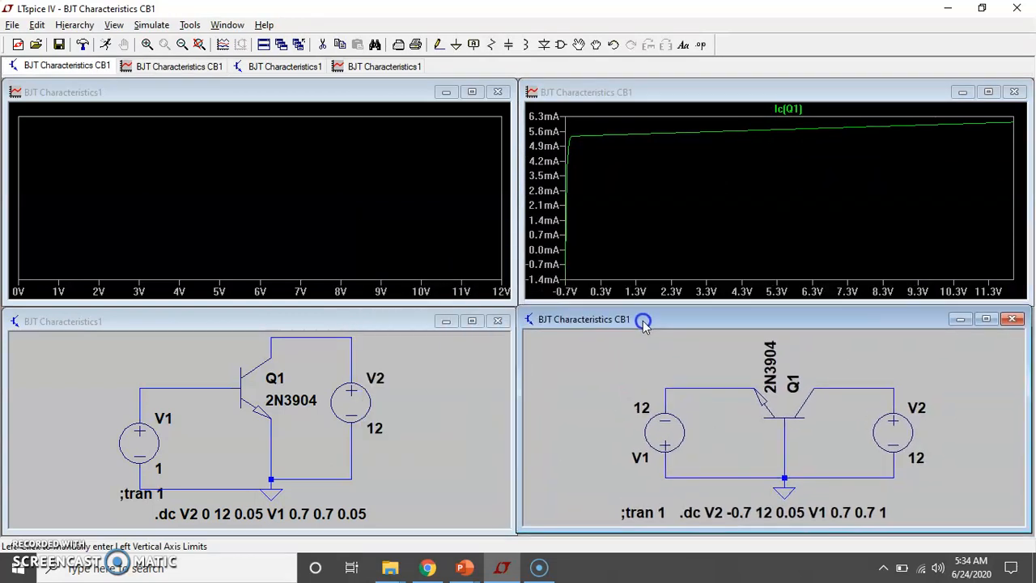
Probe the collector node voltage in the common-emitter circuit, then show only Q1's collector current in its plot
click(220, 94)
click(274, 349)
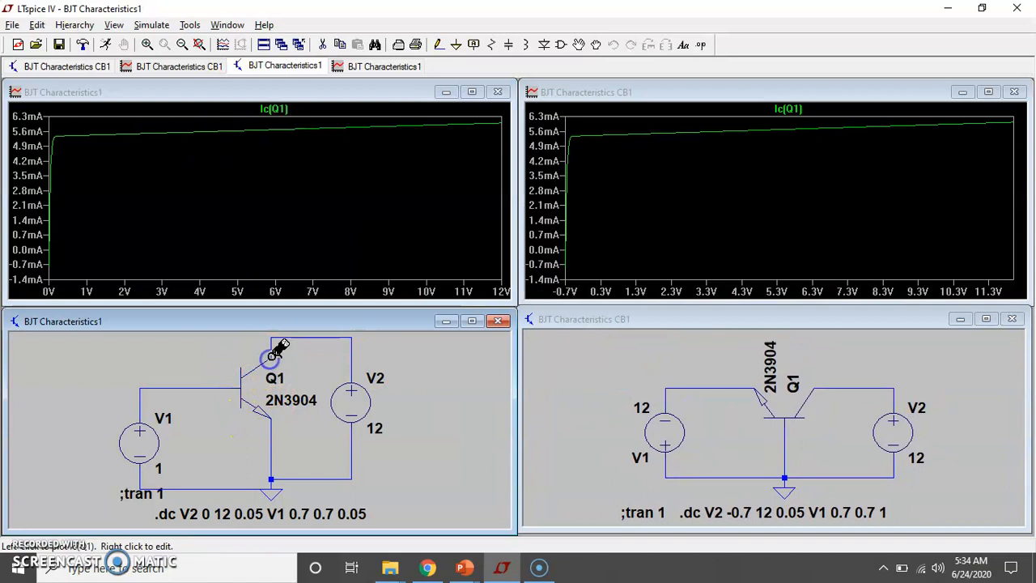
click(289, 337)
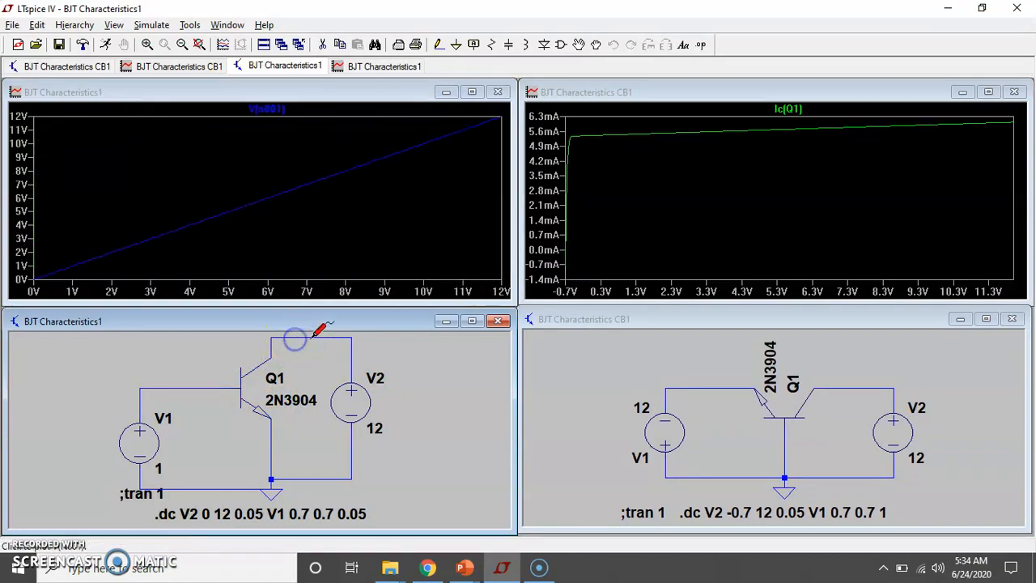
click(276, 344)
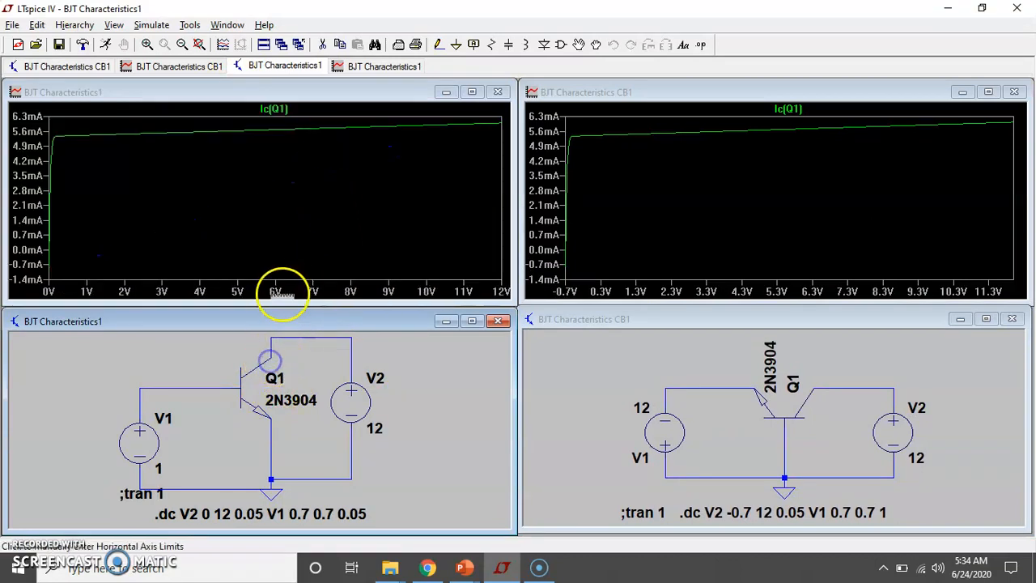
Plot the common-emitter collector current against V(n001) on the horizontal axis
click(291, 292)
click(462, 251)
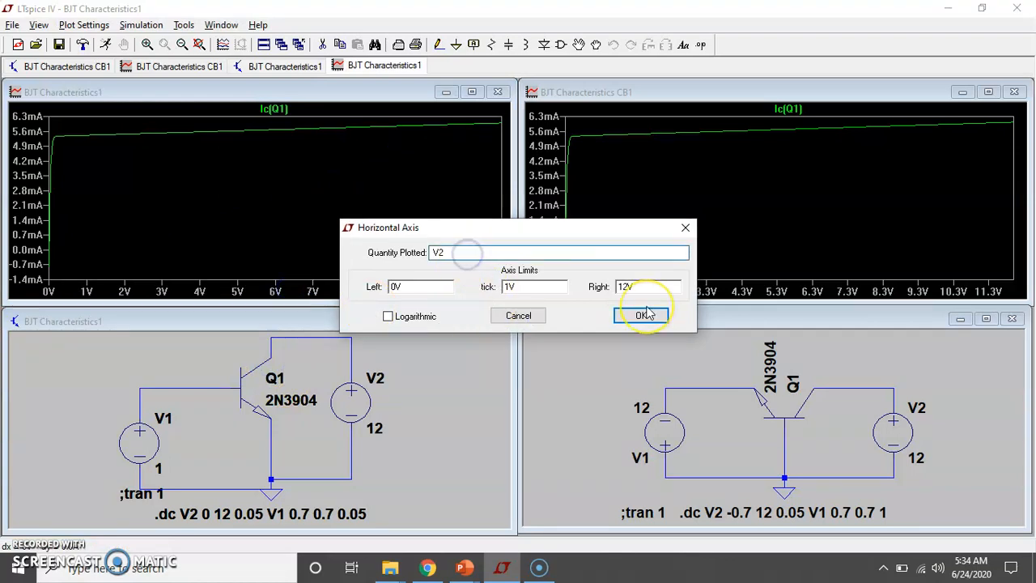
key(BackSpace)
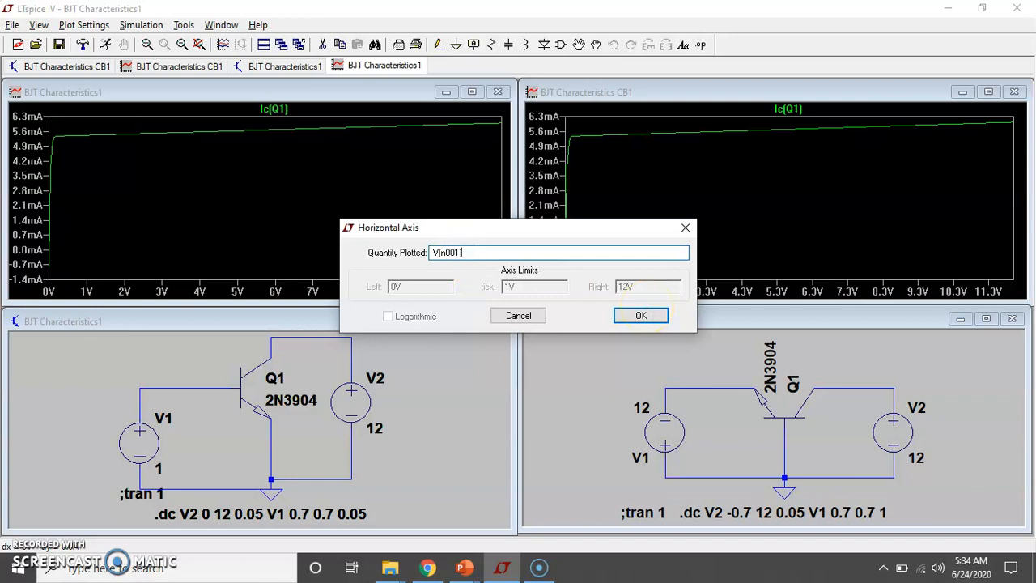
click(640, 315)
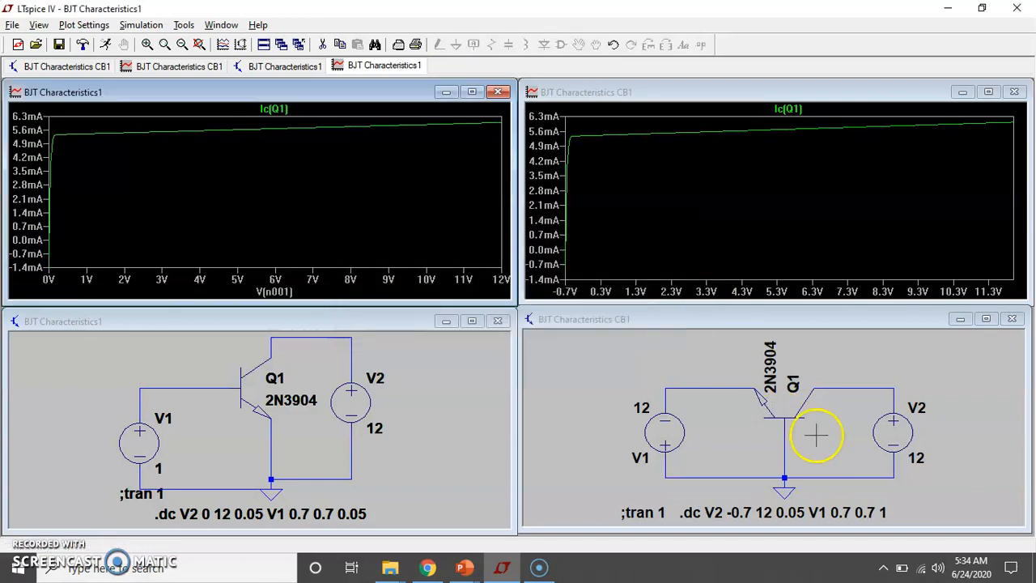
Probe the common-base collector node, restore Q1's collector current trace and plot it against V(n002) on the horizontal axis
click(844, 390)
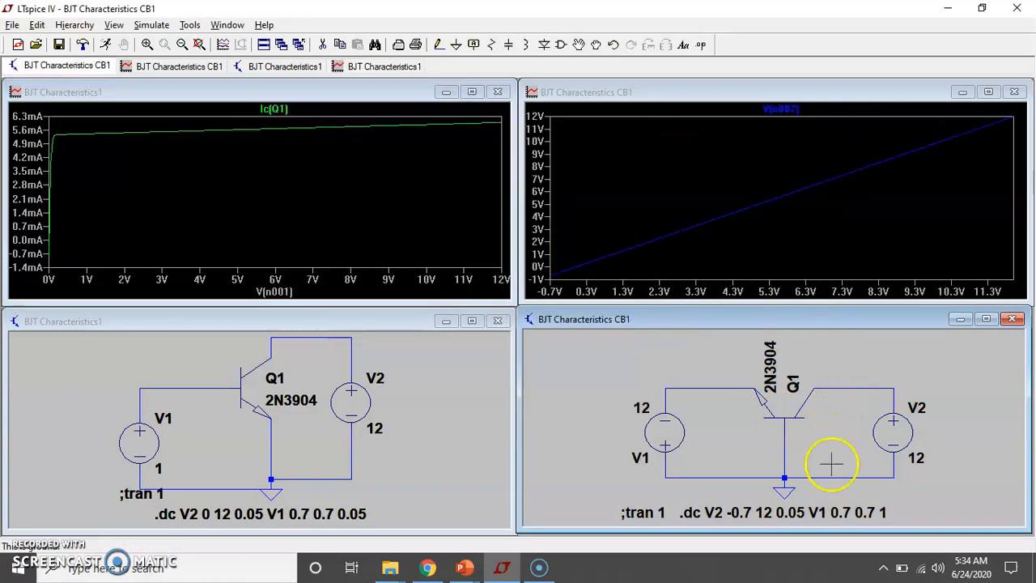
click(812, 392)
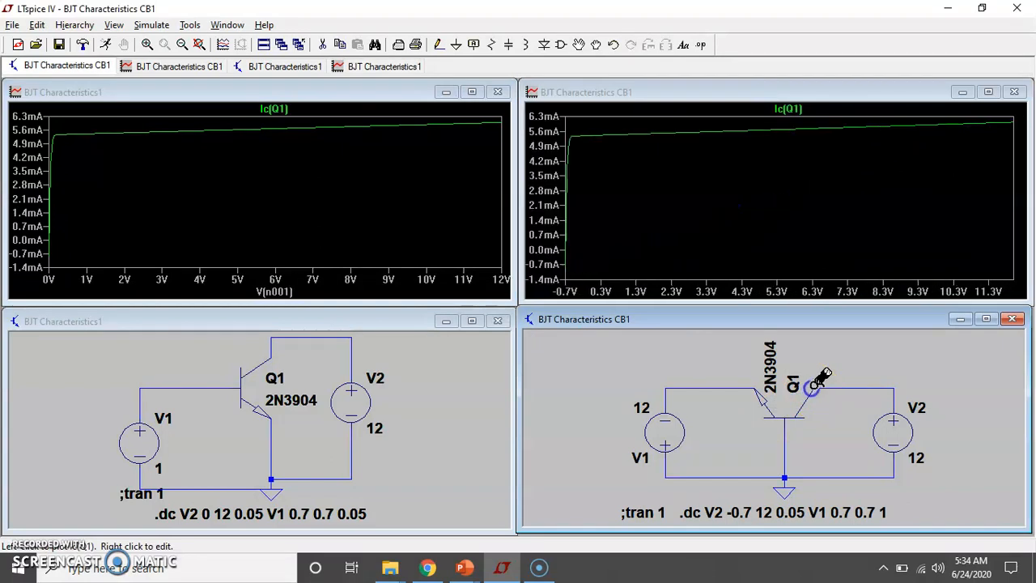
click(783, 296)
click(452, 254)
key(BackSpace)
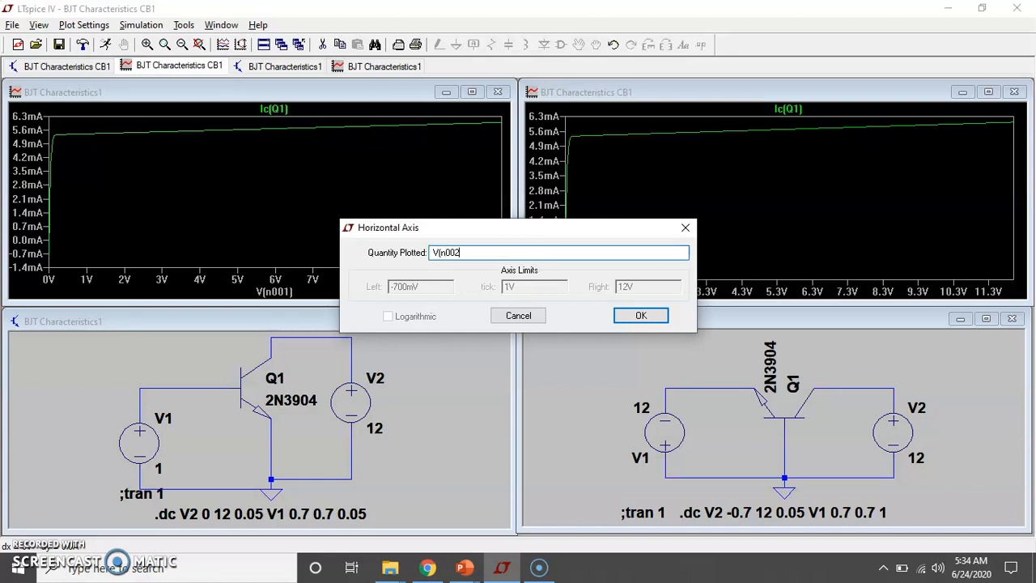
key(Return)
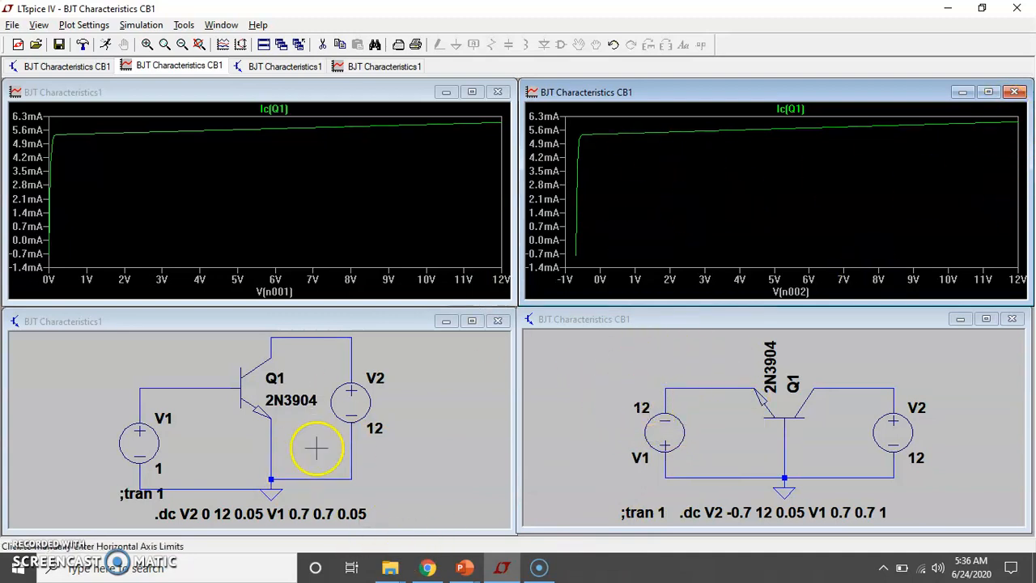
Close the common-base plot and its schematic
click(1014, 91)
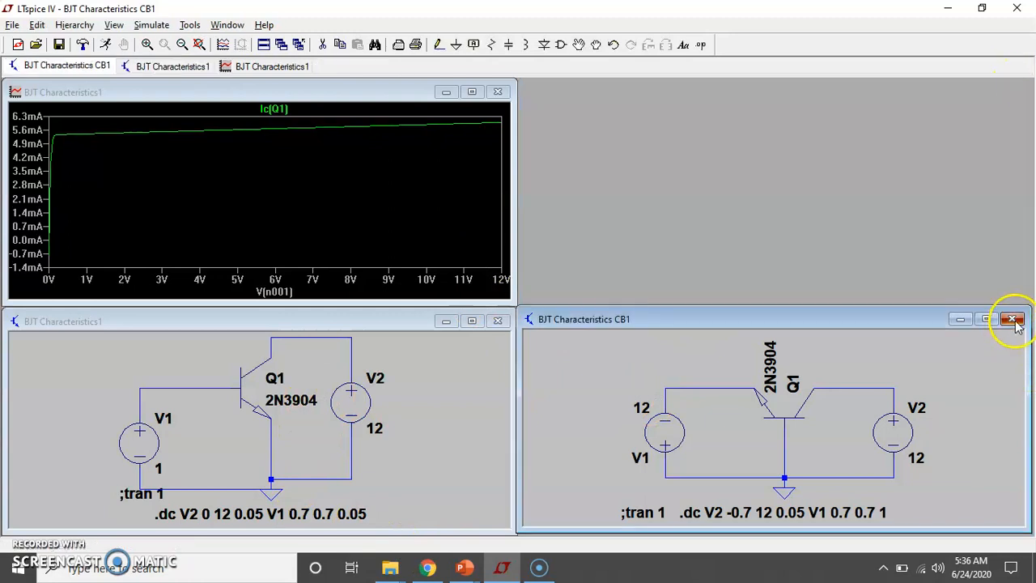
click(1013, 319)
click(561, 315)
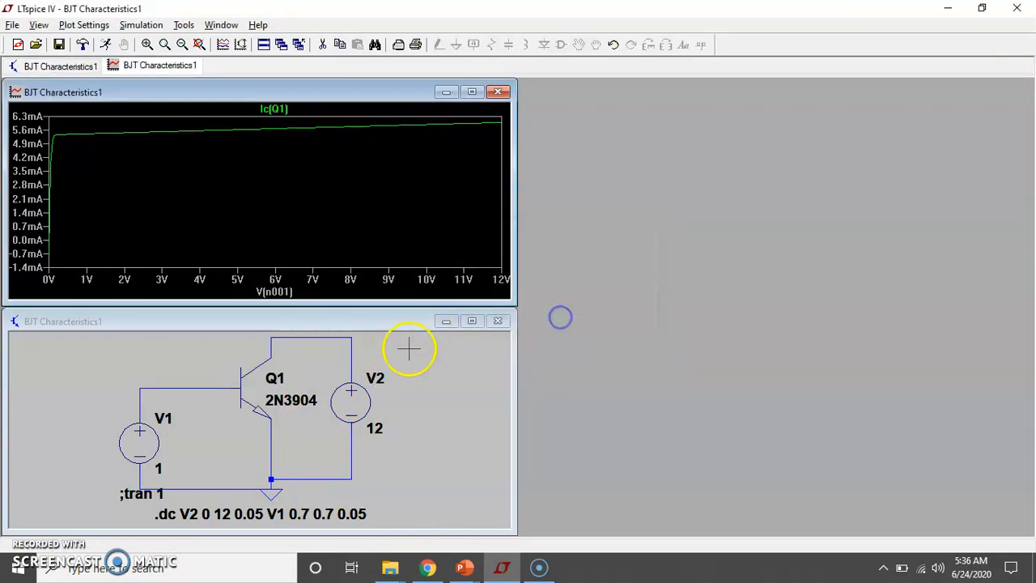
Mark the common-emitter base net as the voltage reference and plot the collector node voltage relative to it
click(328, 326)
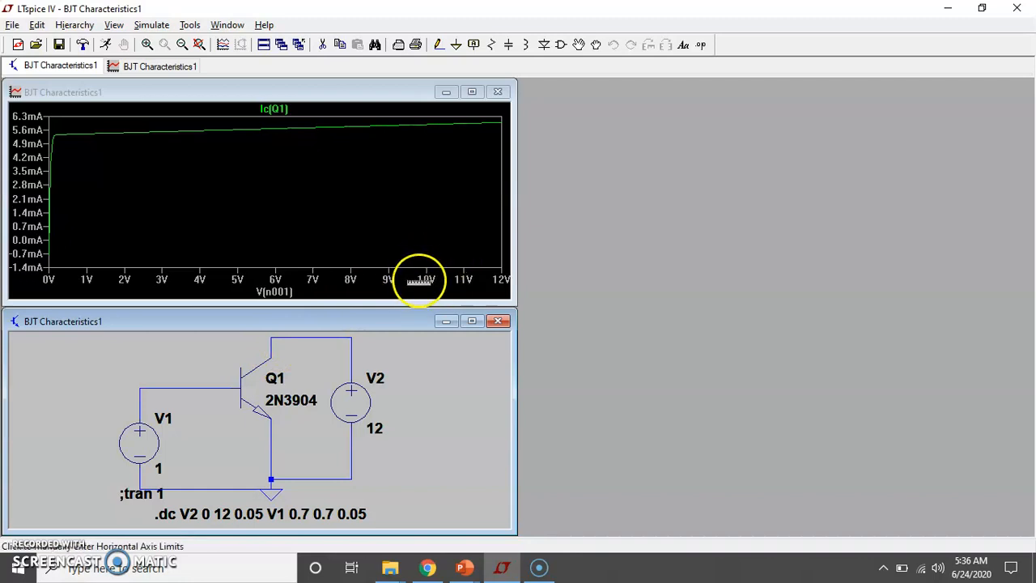
right_click(205, 389)
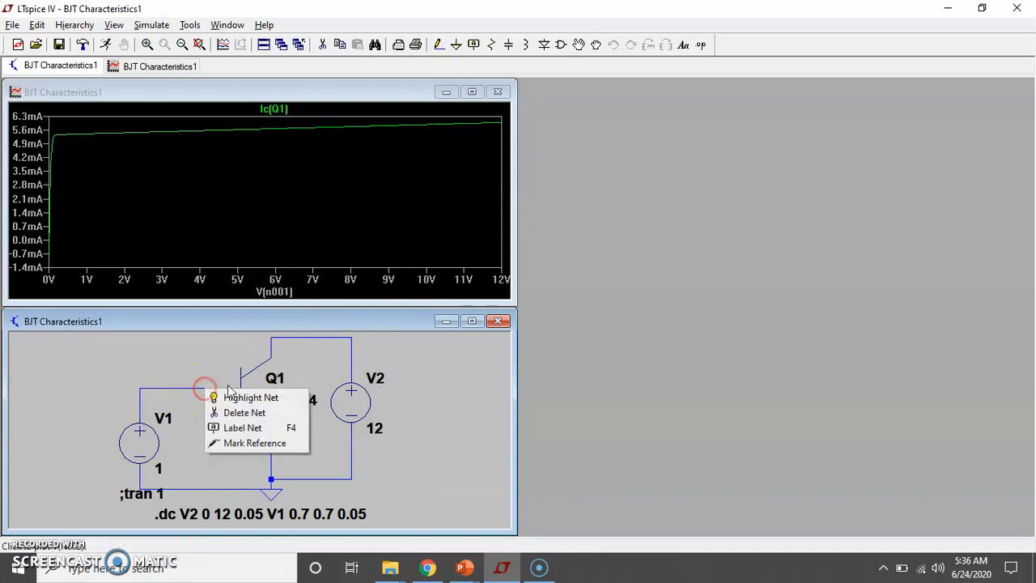
click(247, 443)
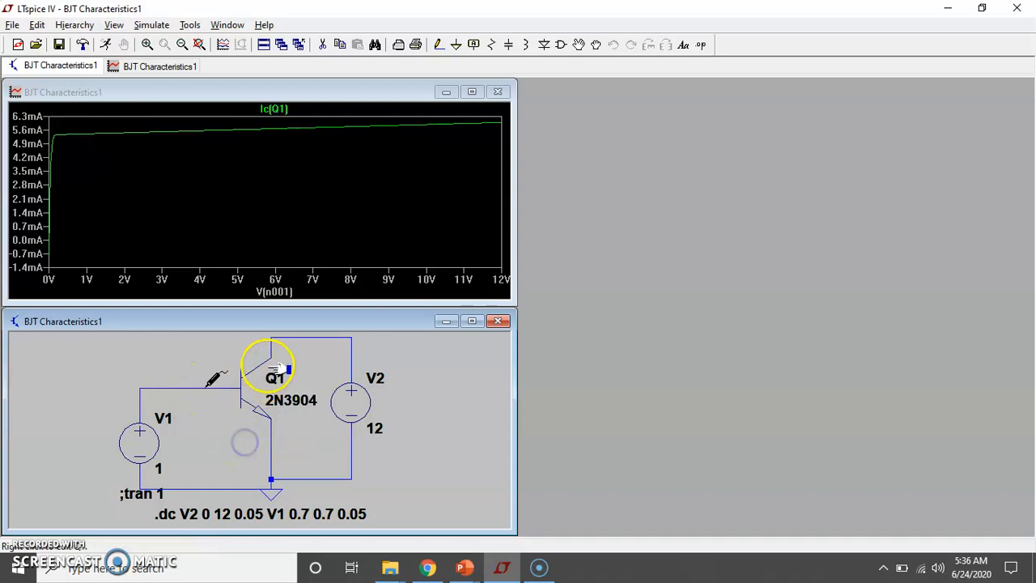
click(273, 339)
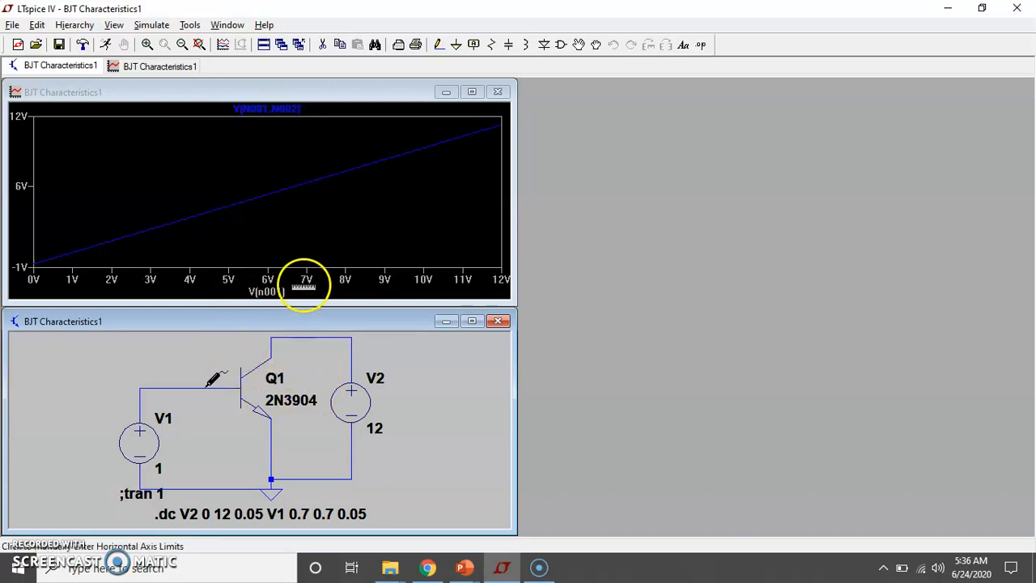
Restore Q1's collector current trace and plot it against V(n001)-V(n002) on the horizontal axis
click(268, 360)
click(282, 296)
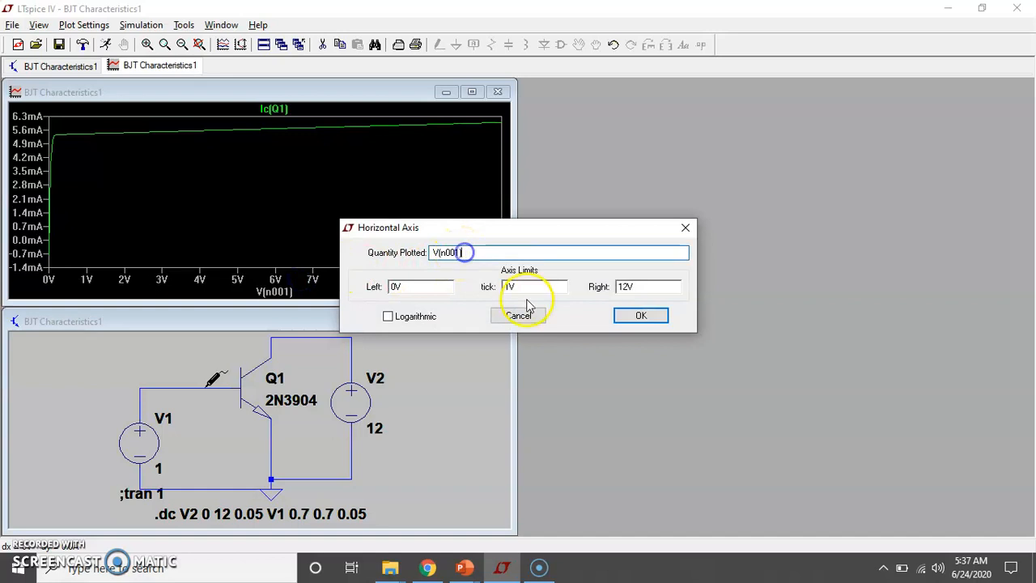
text(-V(n002))
key(Return)
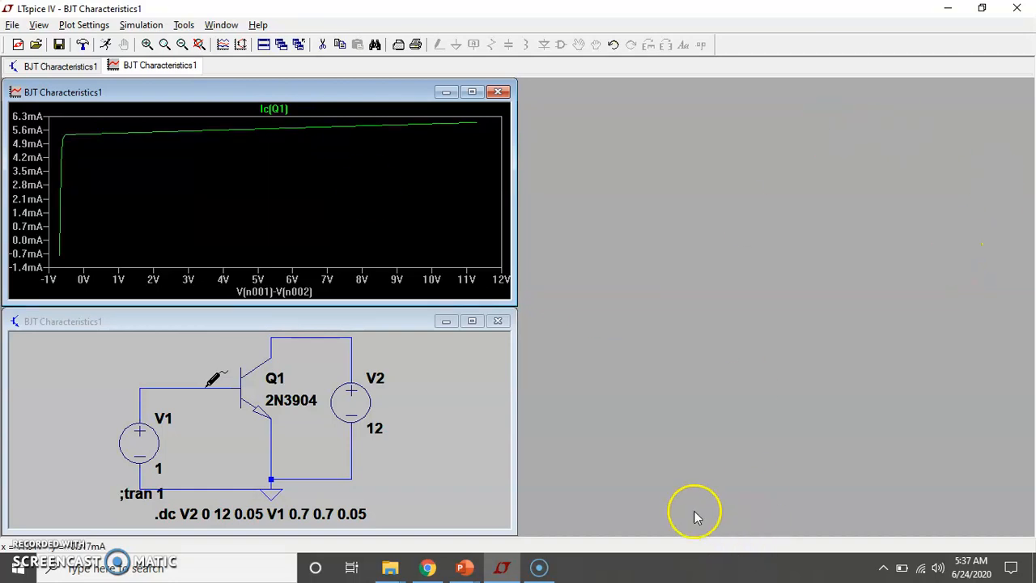
Minimize LTspice to return to the PowerPoint slide show
click(947, 8)
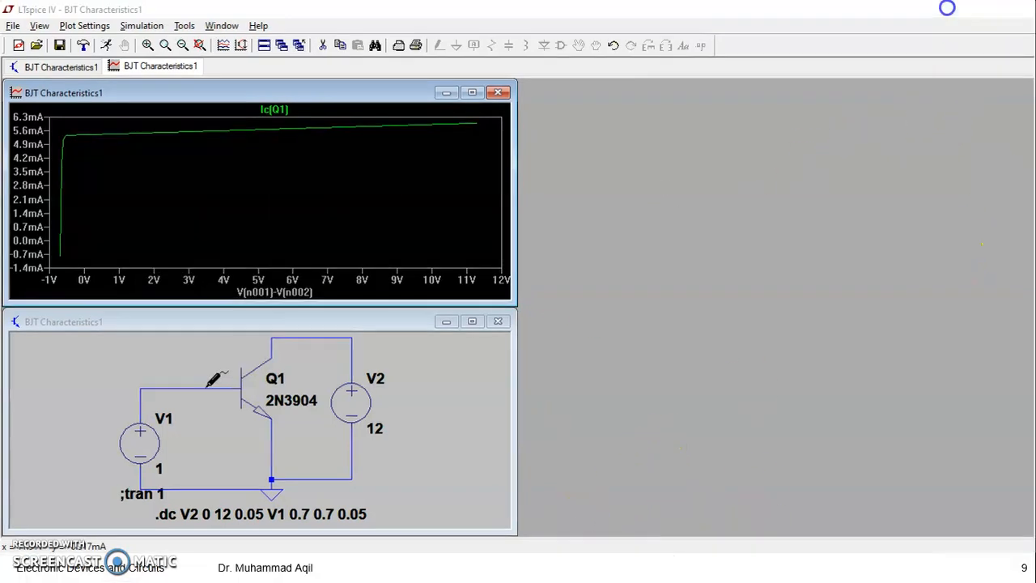